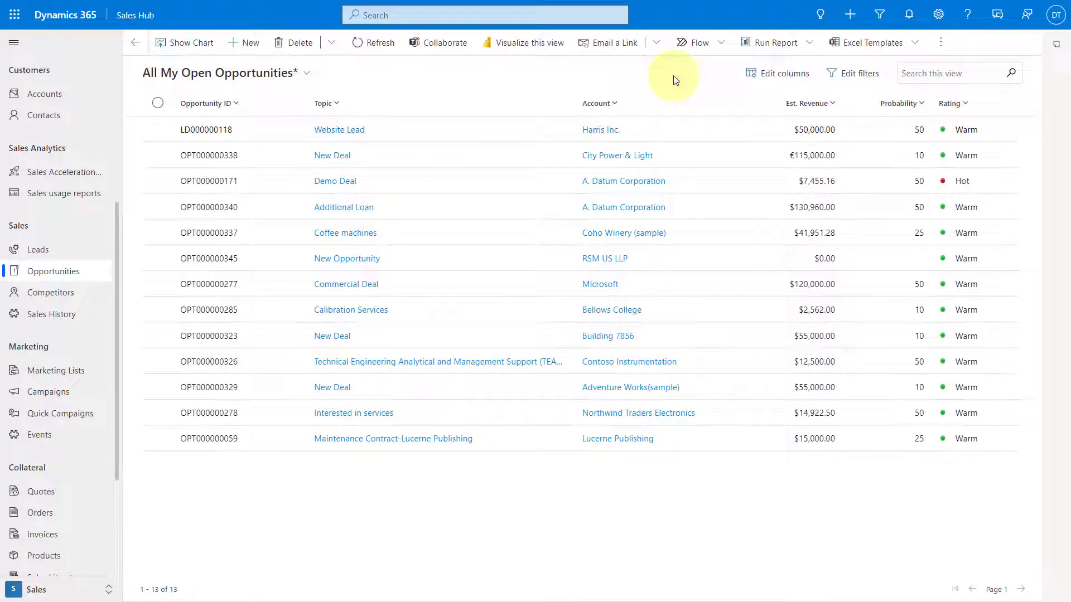
Step: Download the opportunities using the personal Opportunity Calculated Fields template and open the workbook maximized in Excel
click(914, 45)
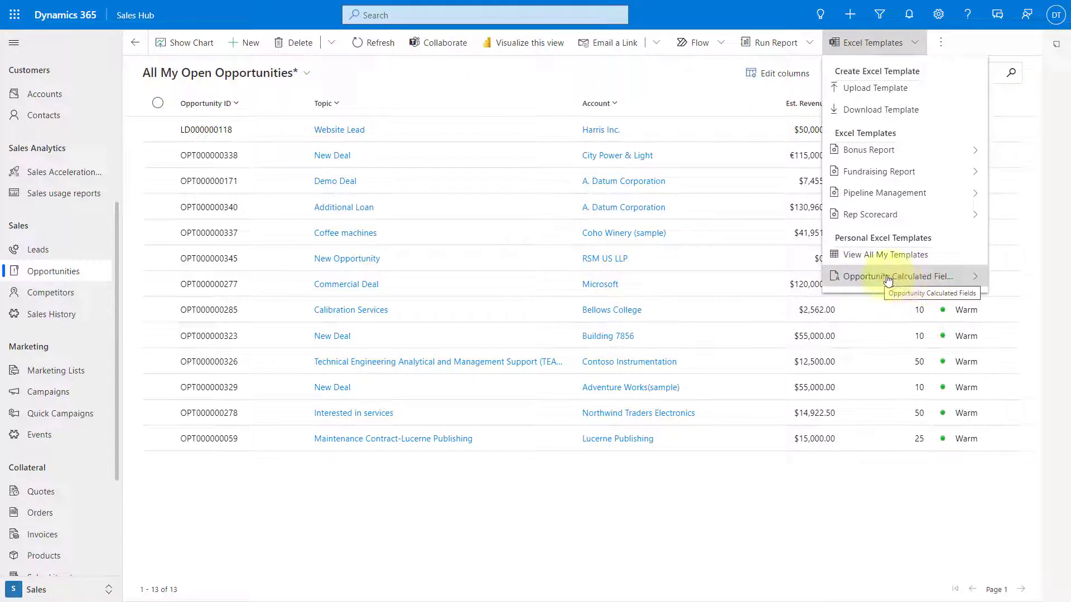
click(926, 278)
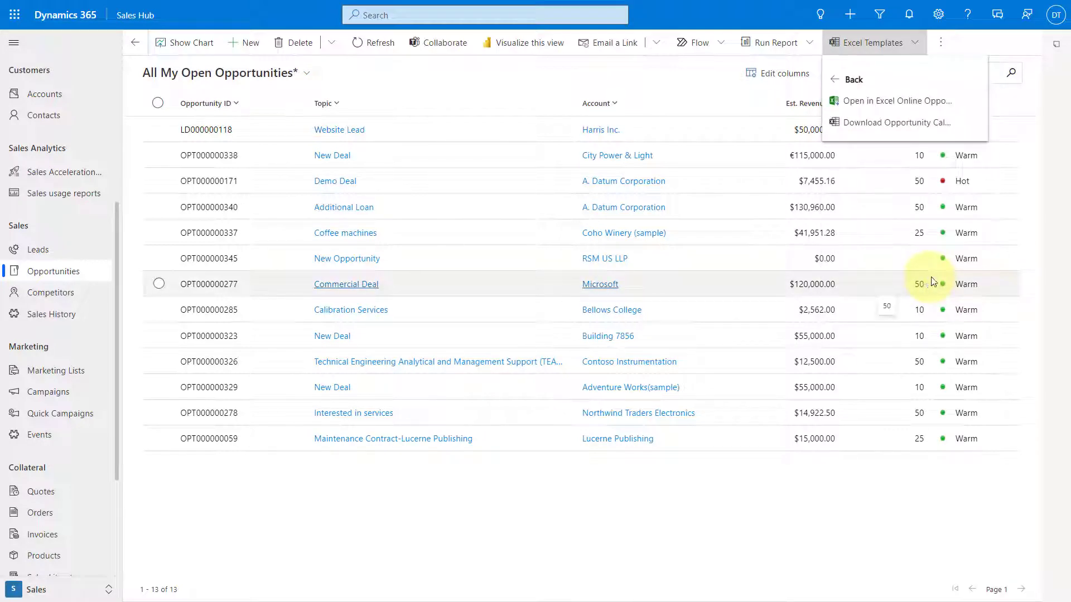
click(882, 125)
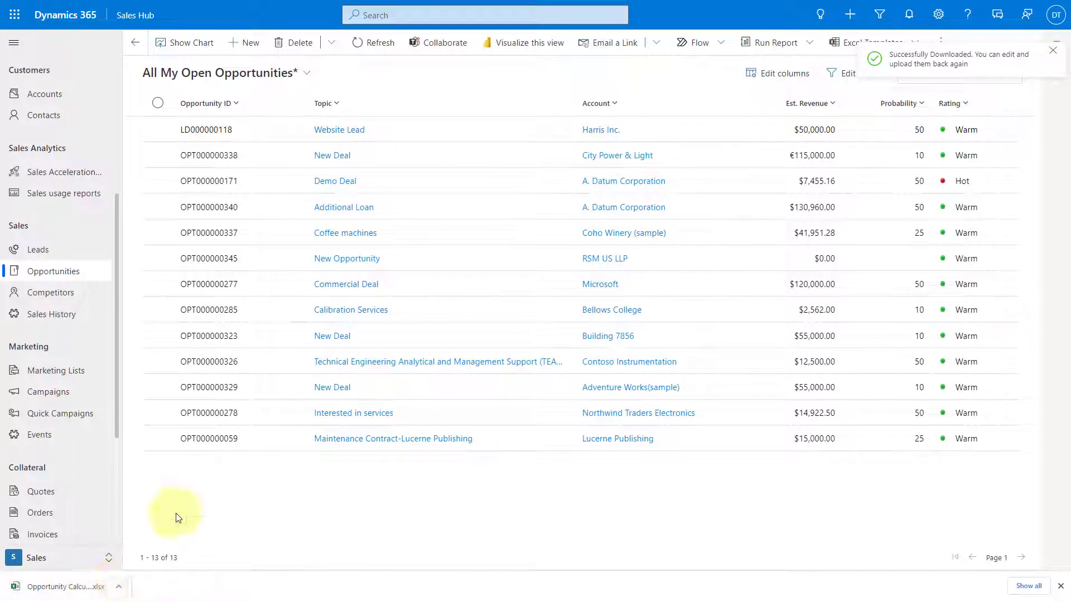
click(66, 587)
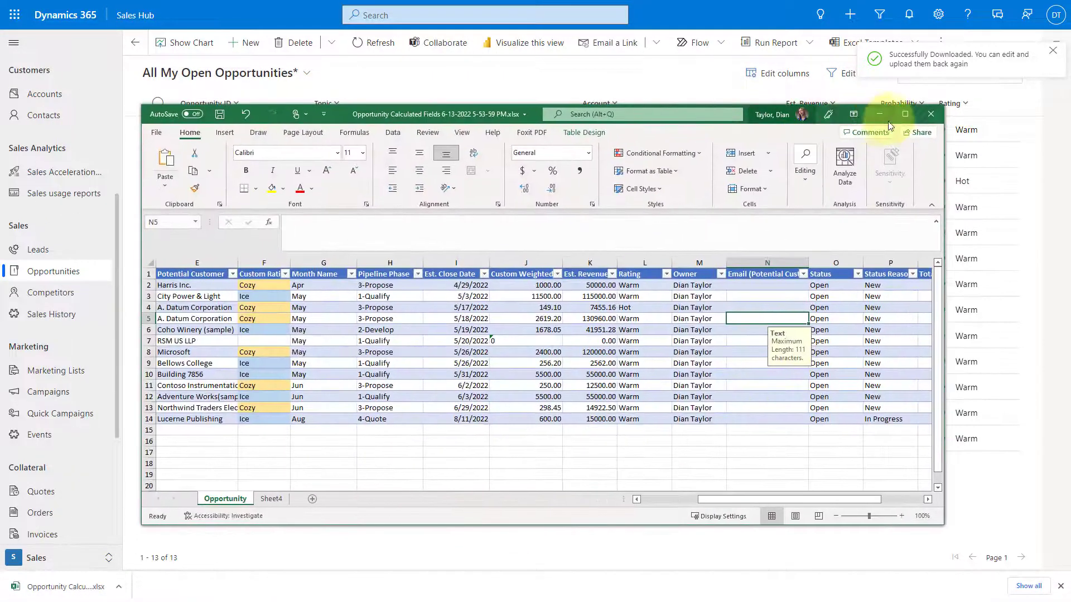
click(895, 113)
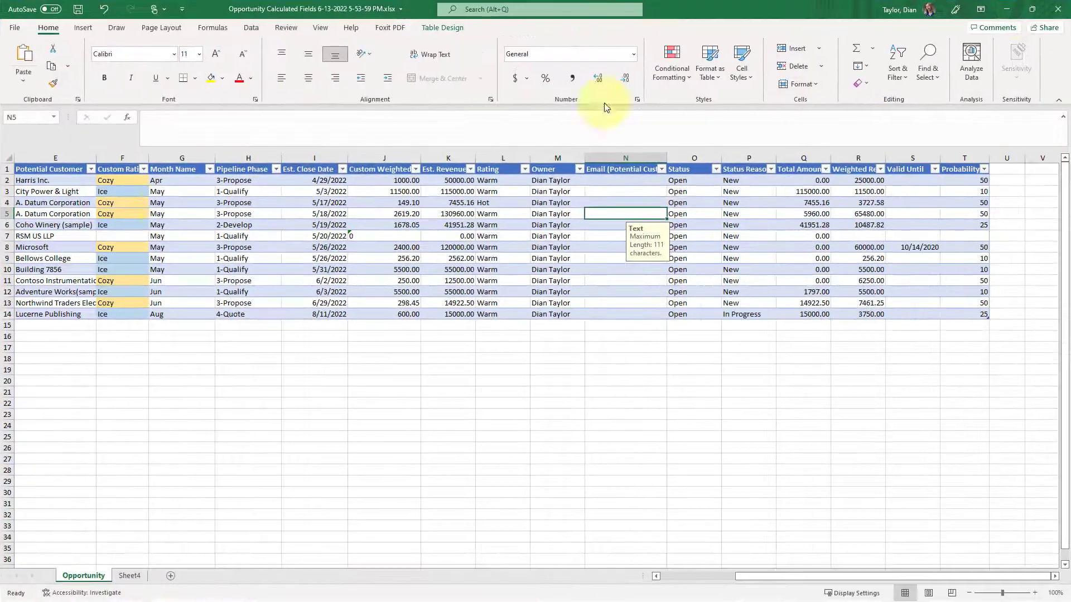
Step: Examine the formulas in the Custom Weighted Revenue and Custom Rating columns, and close the workbook without saving
click(114, 169)
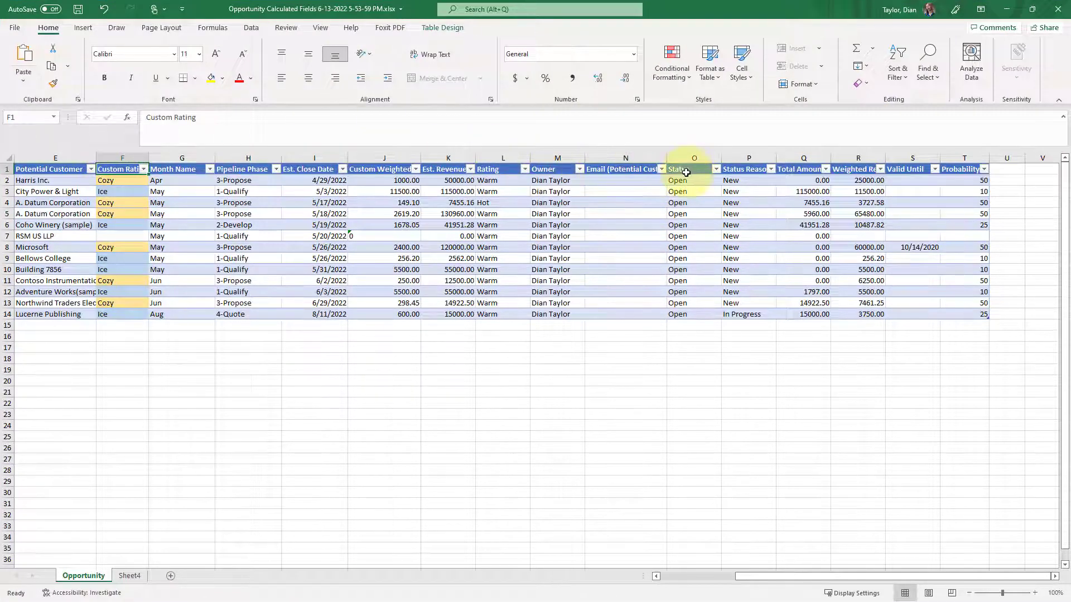
click(396, 169)
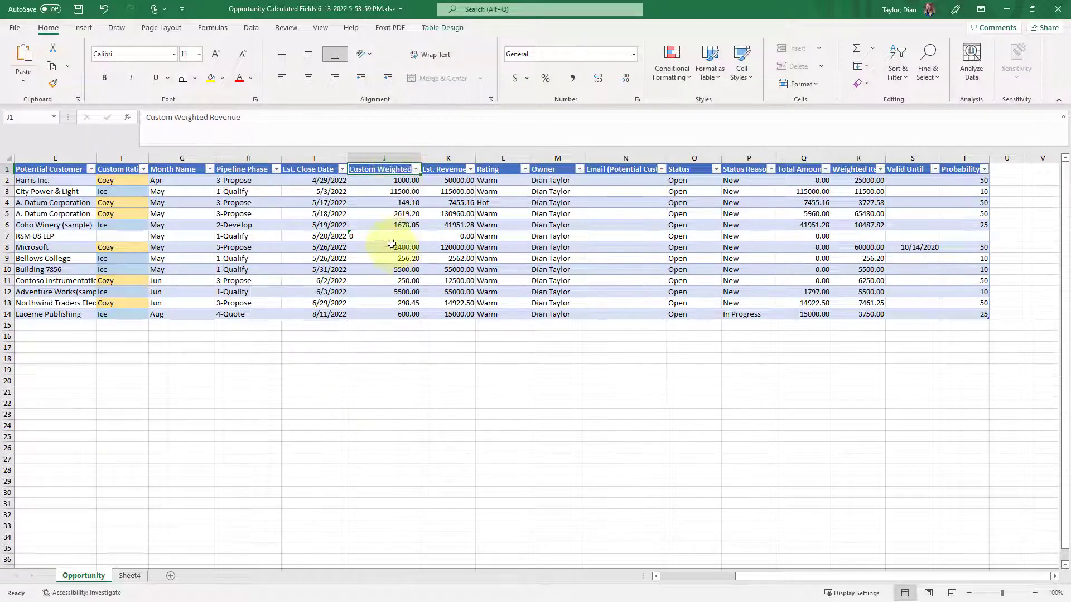
click(376, 179)
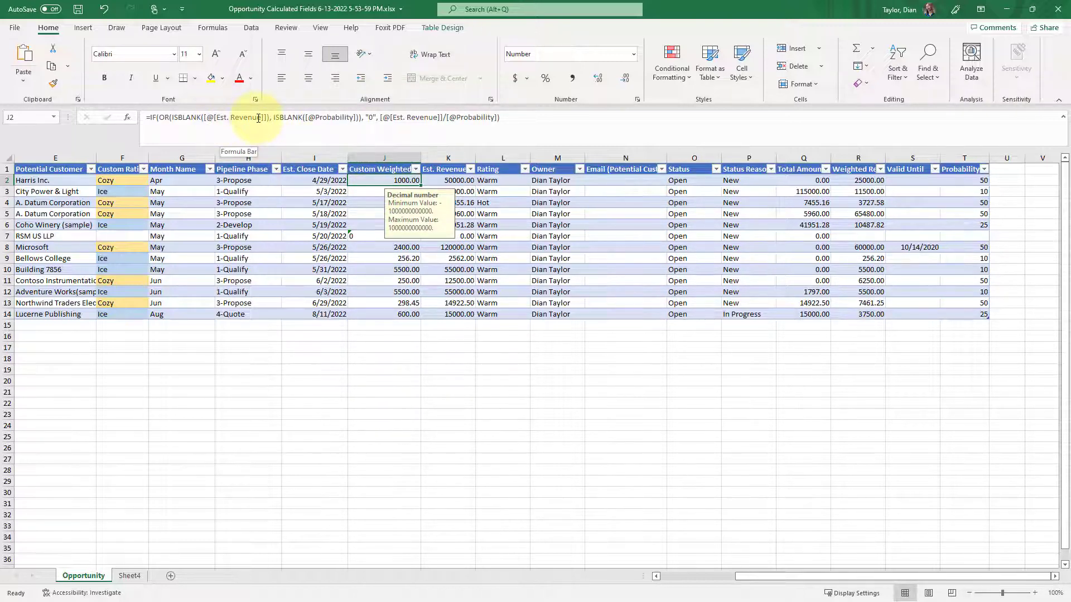
click(144, 180)
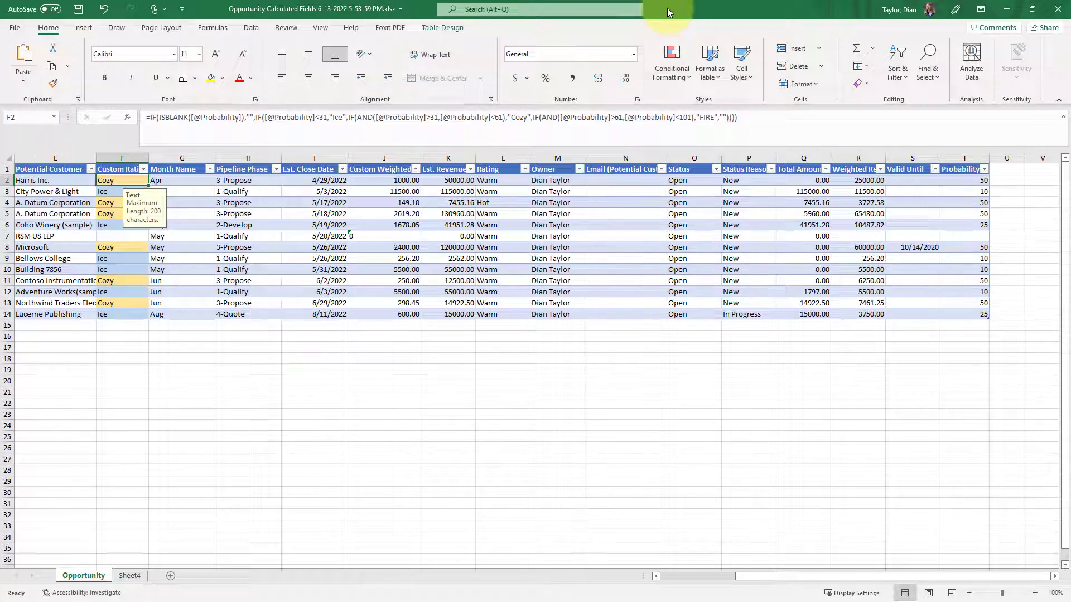
click(1058, 9)
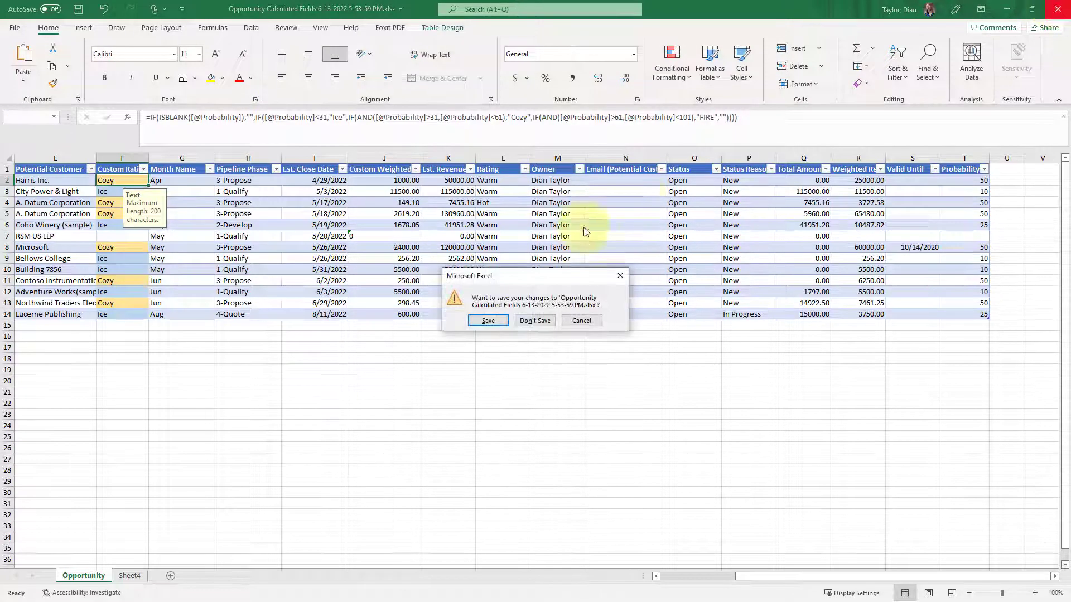
click(534, 321)
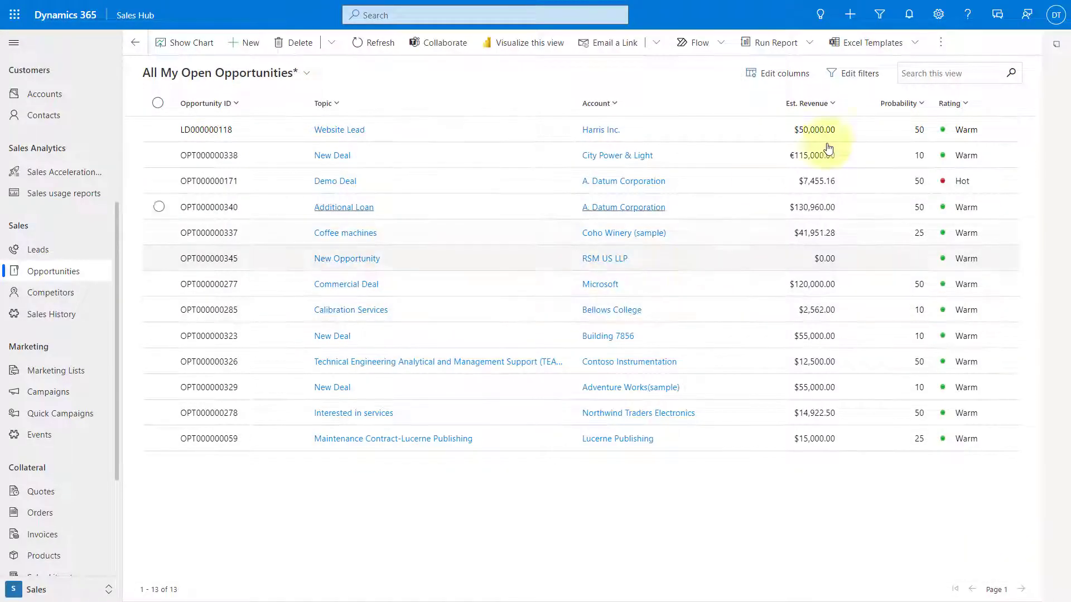
Step: Start a new Opportunity template download from the All My Open Opportunities view and exclude the Contact column
click(913, 46)
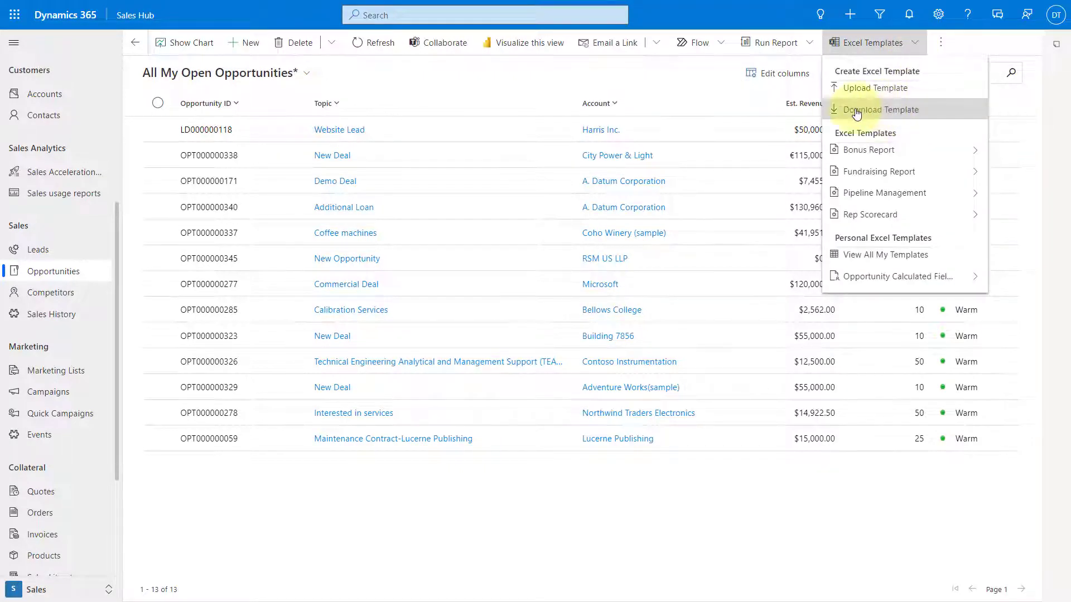
click(875, 111)
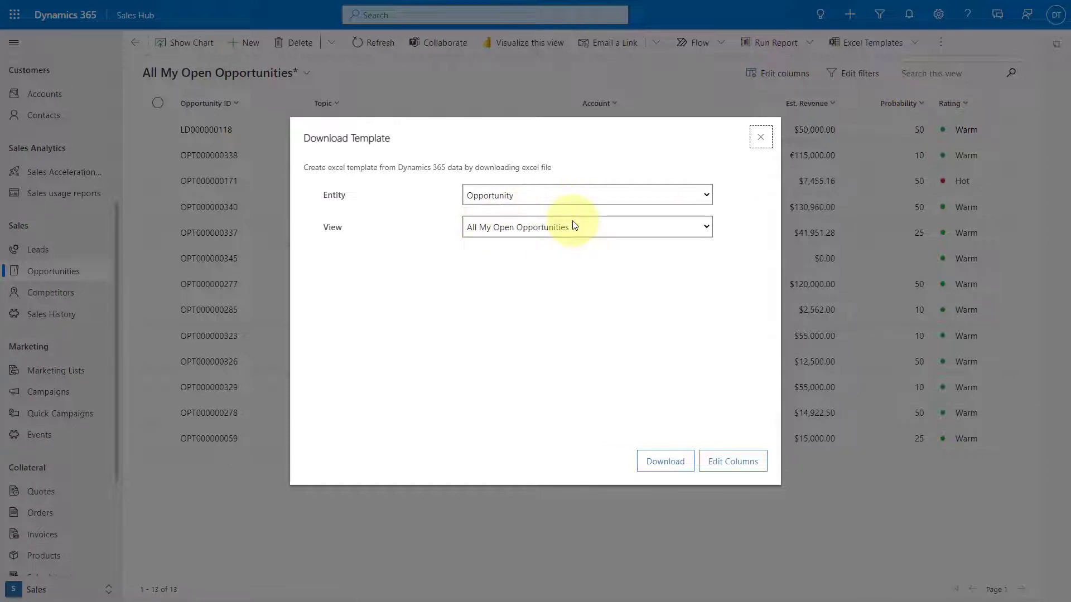
click(733, 461)
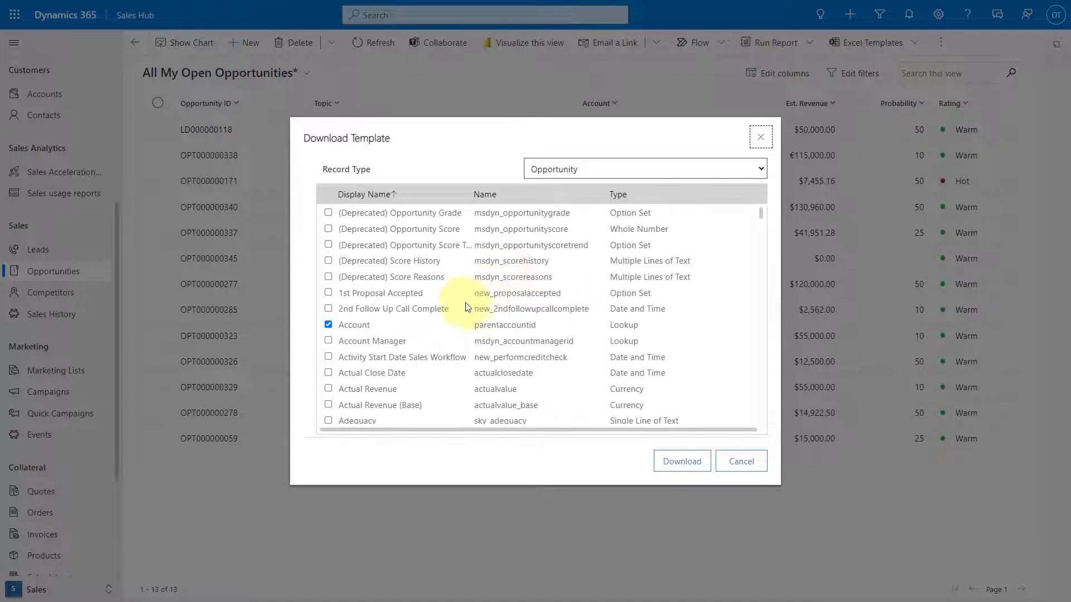
scroll(497, 326, down, 2)
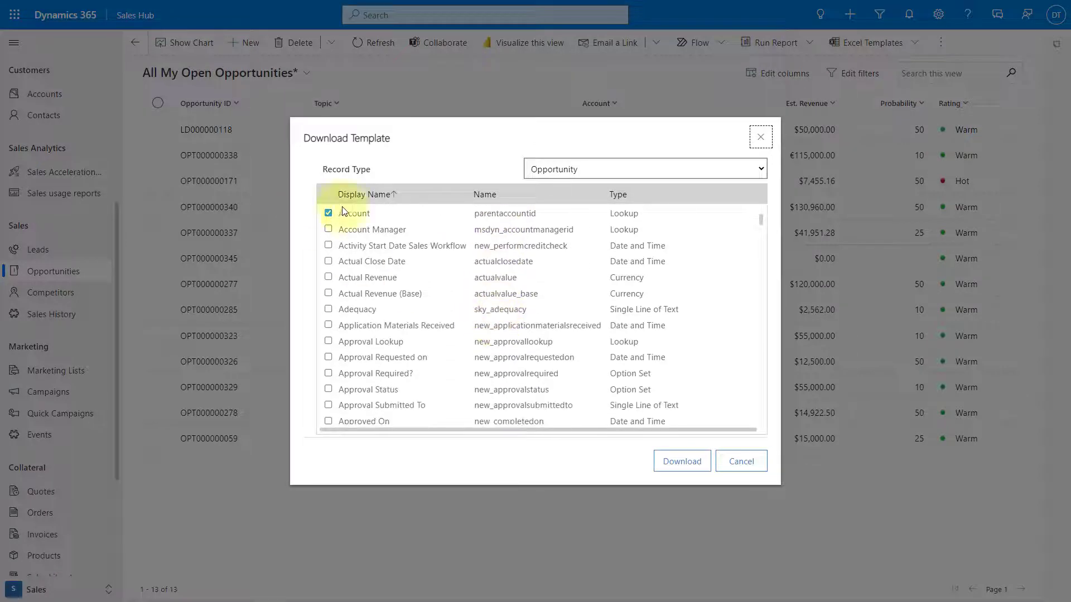
scroll(450, 276, down, 9)
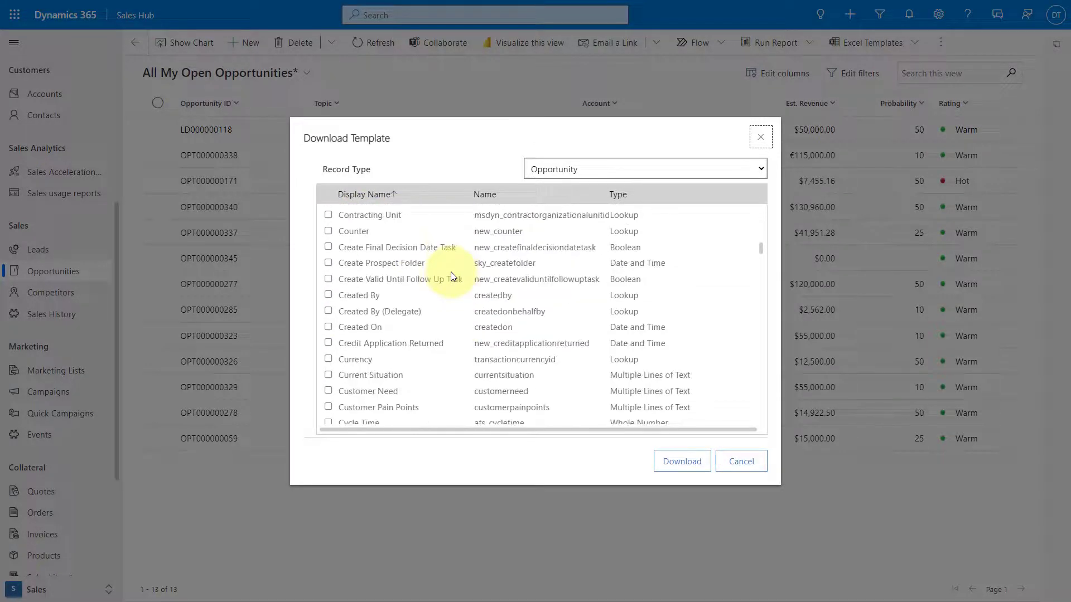
scroll(372, 277, up, 1)
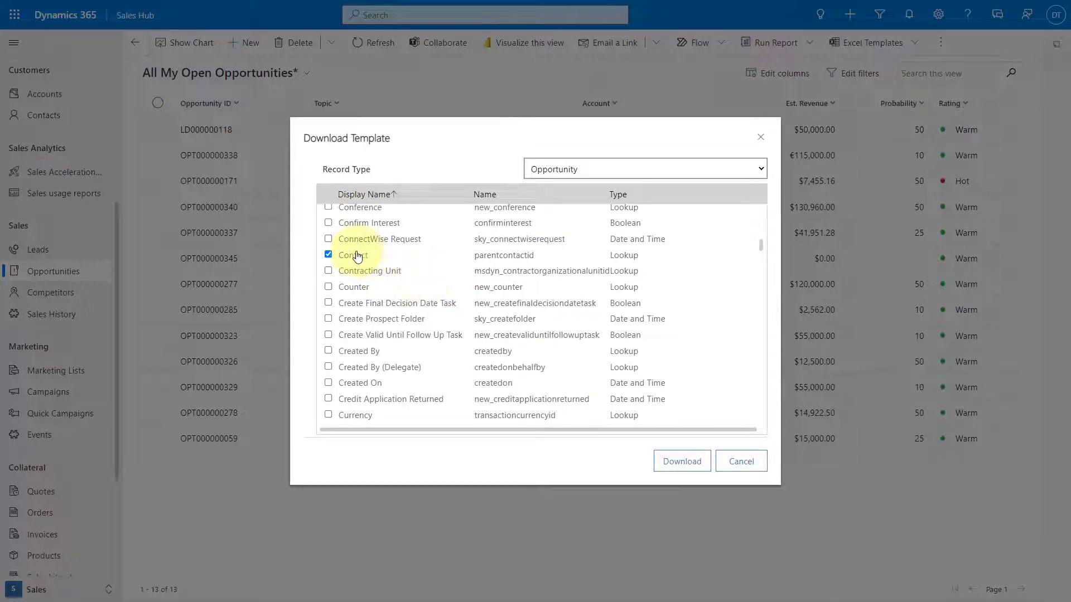
click(328, 254)
Step: Exclude the Pipeline Phase and Source Campaign columns from the Opportunity template
scroll(396, 290, down, 8)
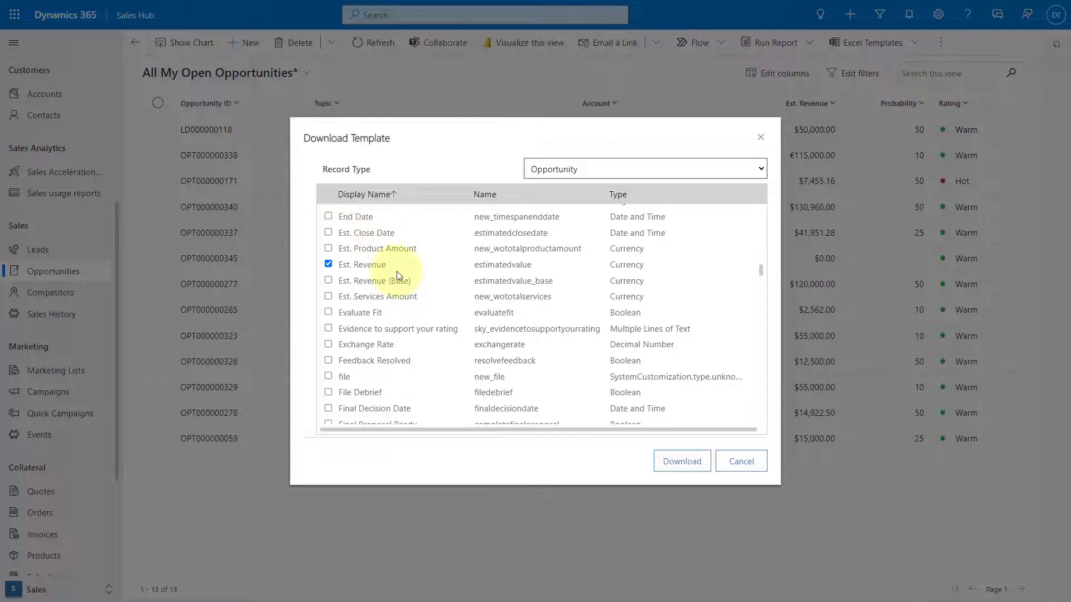
scroll(396, 273, down, 6)
scroll(398, 277, down, 4)
click(328, 282)
scroll(404, 294, down, 12)
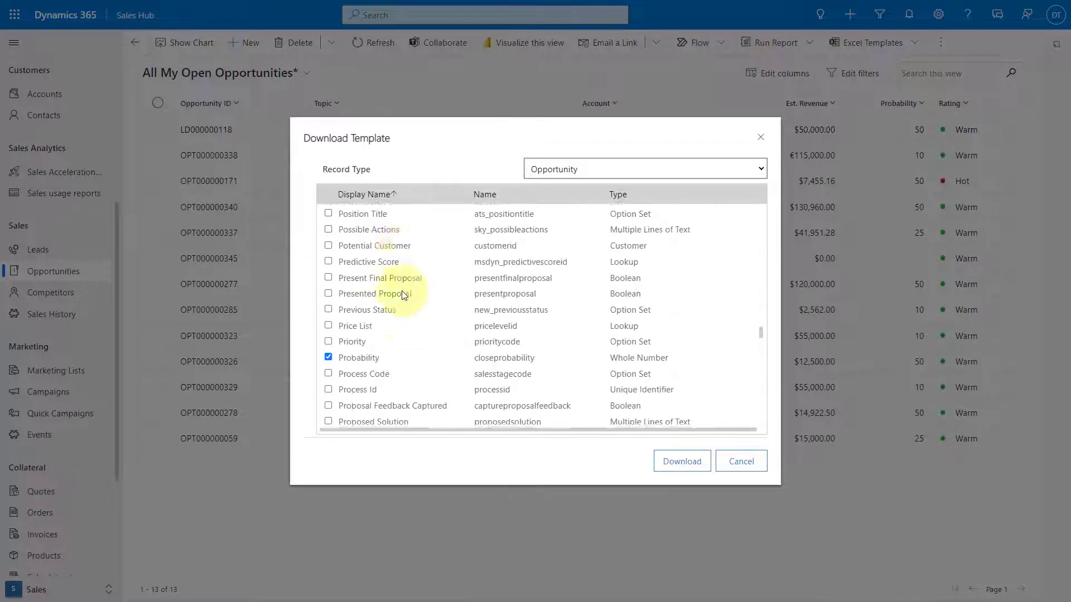
scroll(404, 294, up, 2)
scroll(404, 294, up, 3)
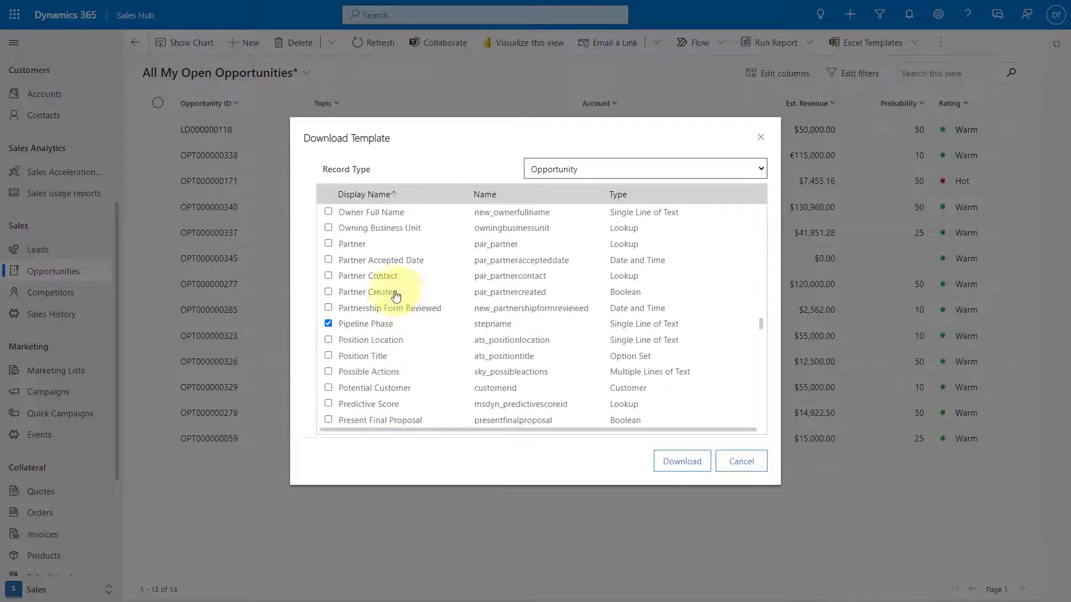
click(328, 323)
scroll(406, 326, down, 20)
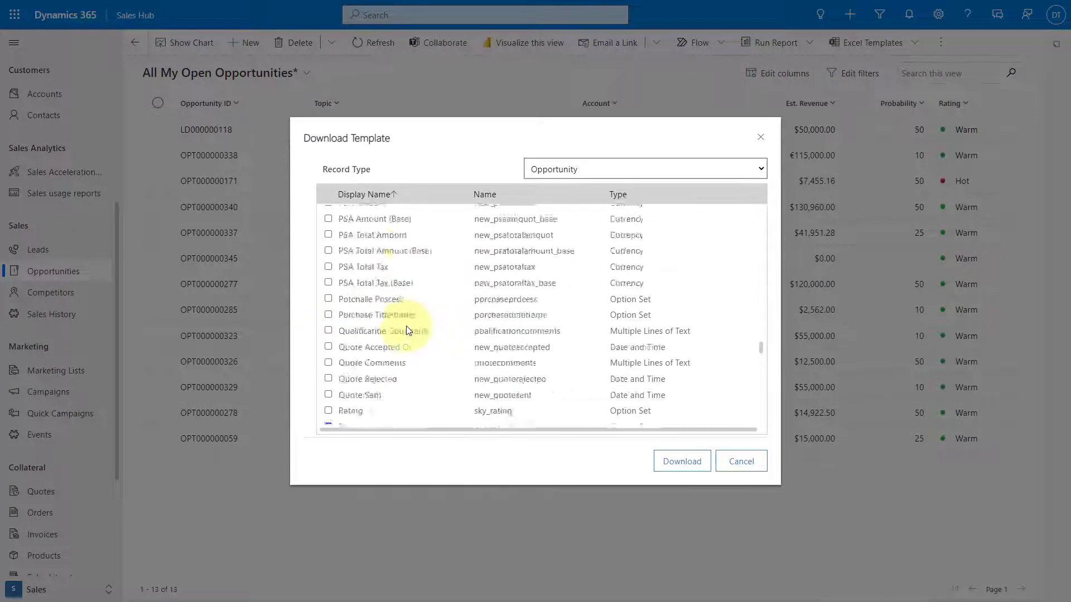
scroll(397, 308, down, 3)
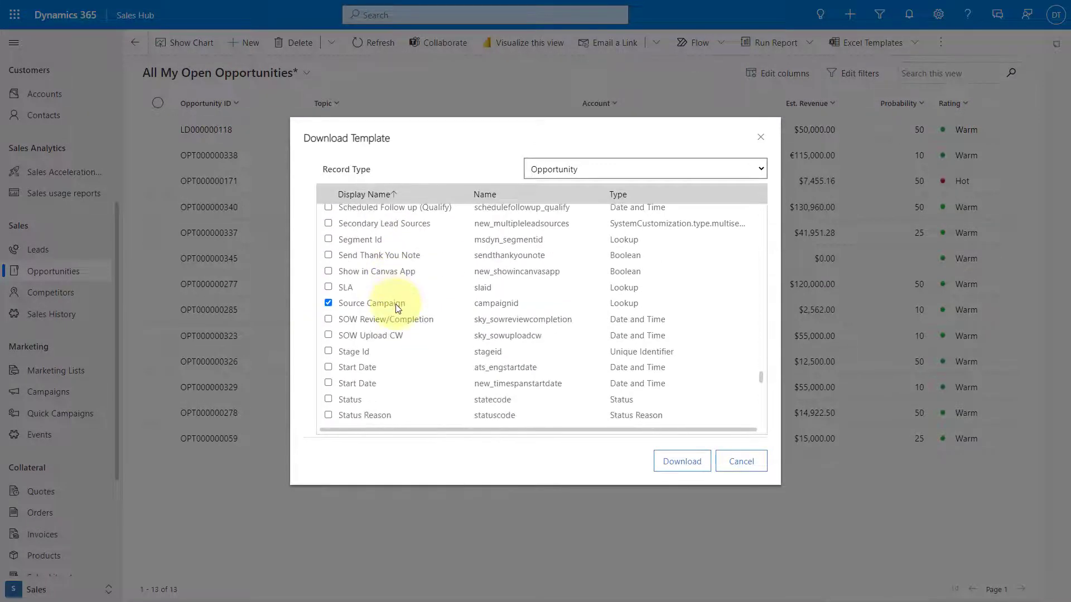
click(328, 303)
Step: Check the remaining column selection for the Opportunity template and download the file
scroll(389, 319, down, 10)
scroll(389, 319, up, 3)
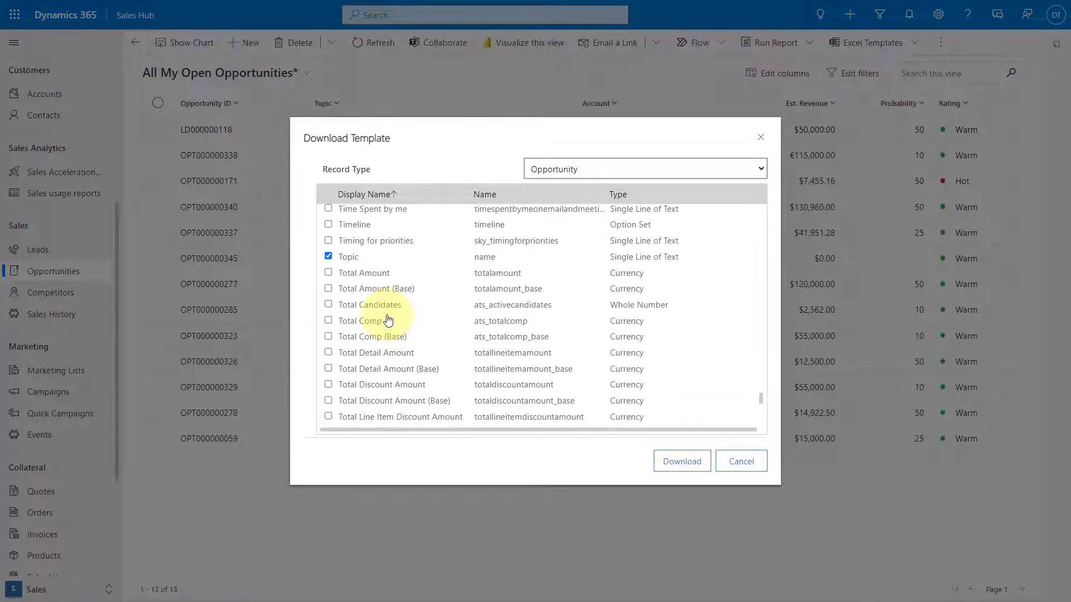
scroll(388, 317, down, 5)
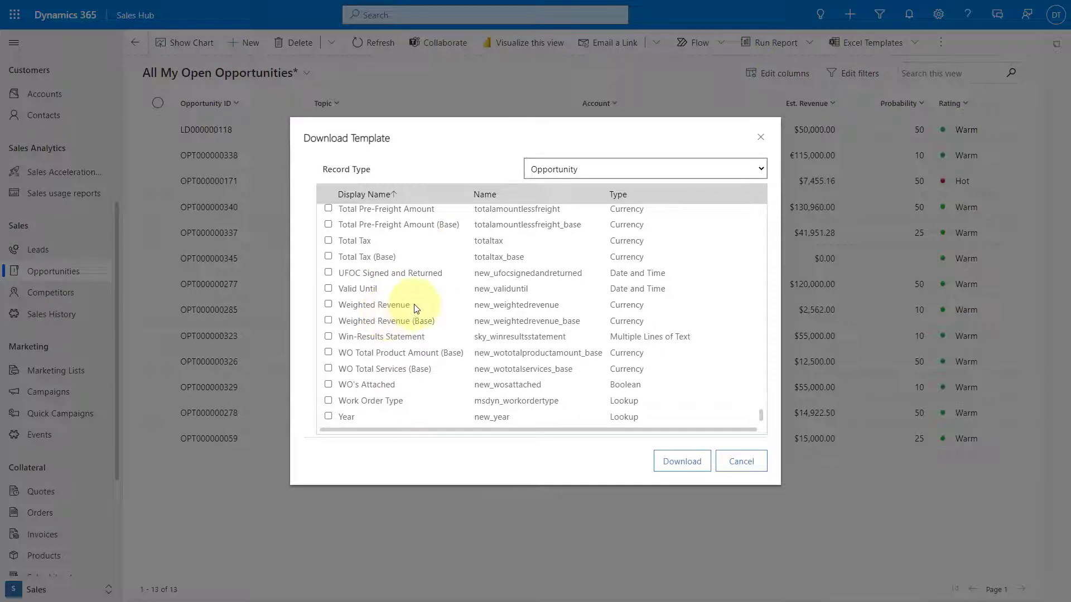
scroll(413, 307, up, 2)
scroll(415, 306, up, 15)
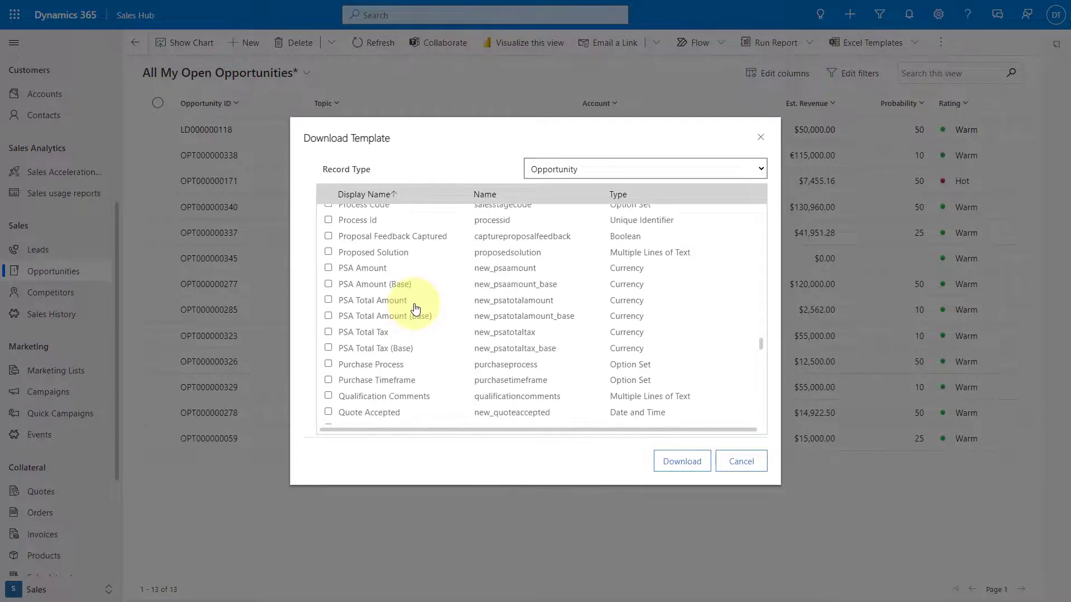
scroll(415, 307, up, 15)
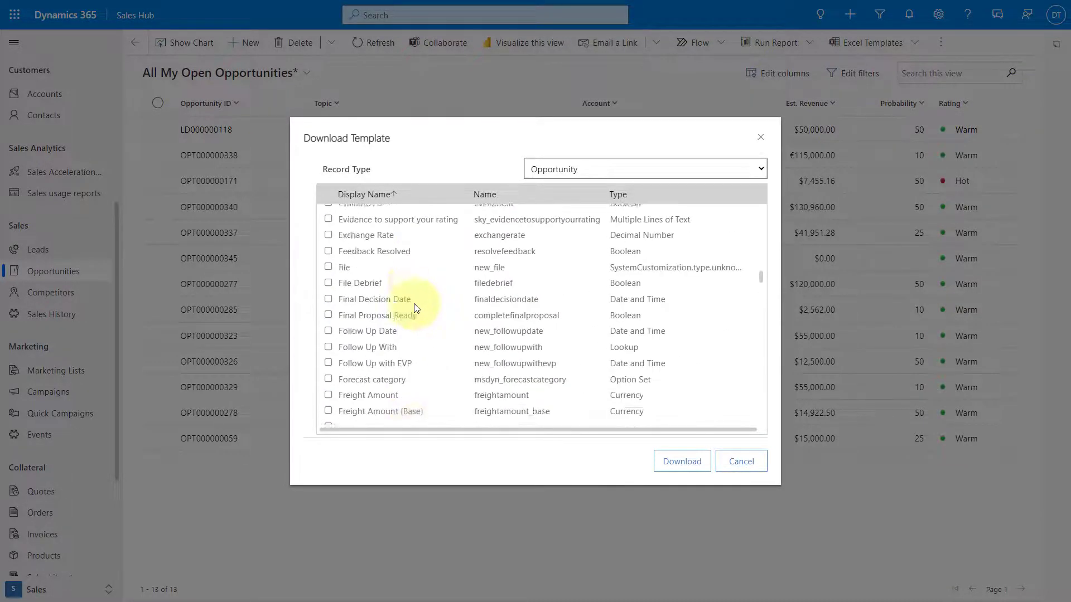
scroll(413, 307, down, 5)
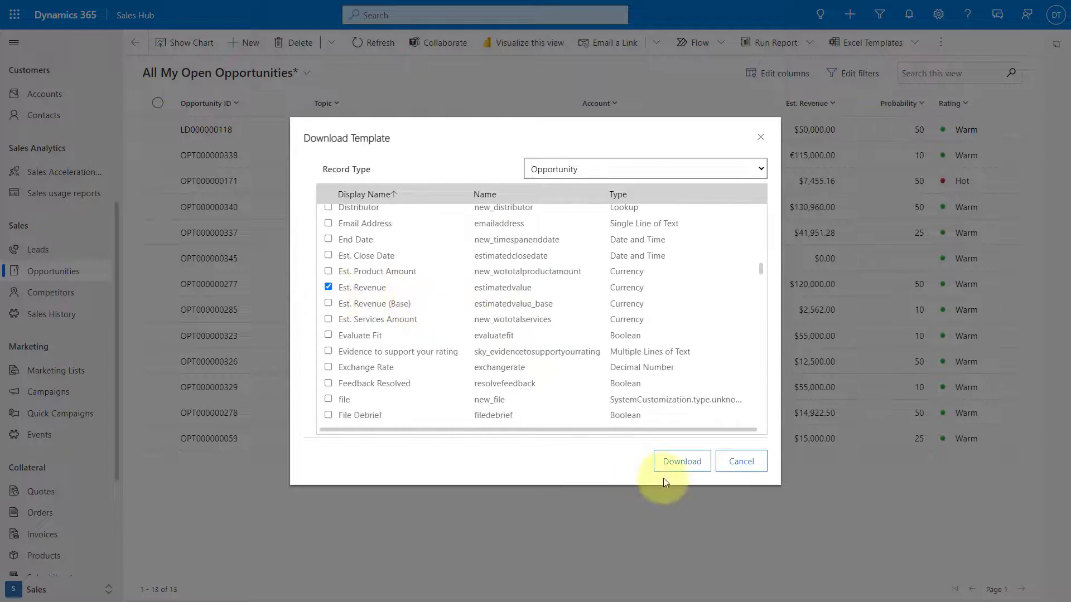
click(678, 463)
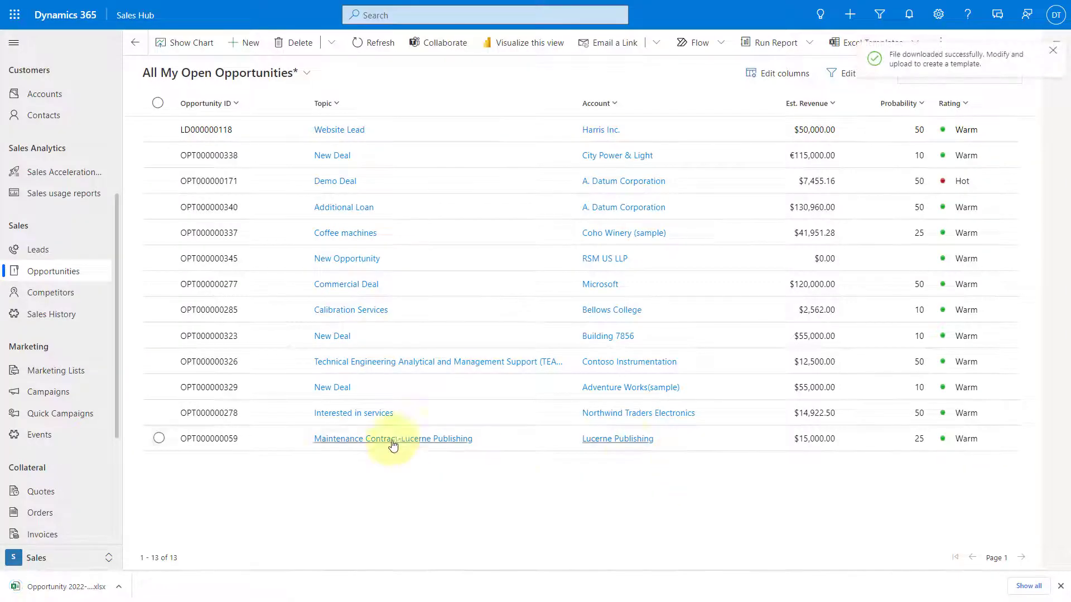
Step: Open the downloaded Opportunity workbook and insert a column before Account with its formatting cleared
click(90, 594)
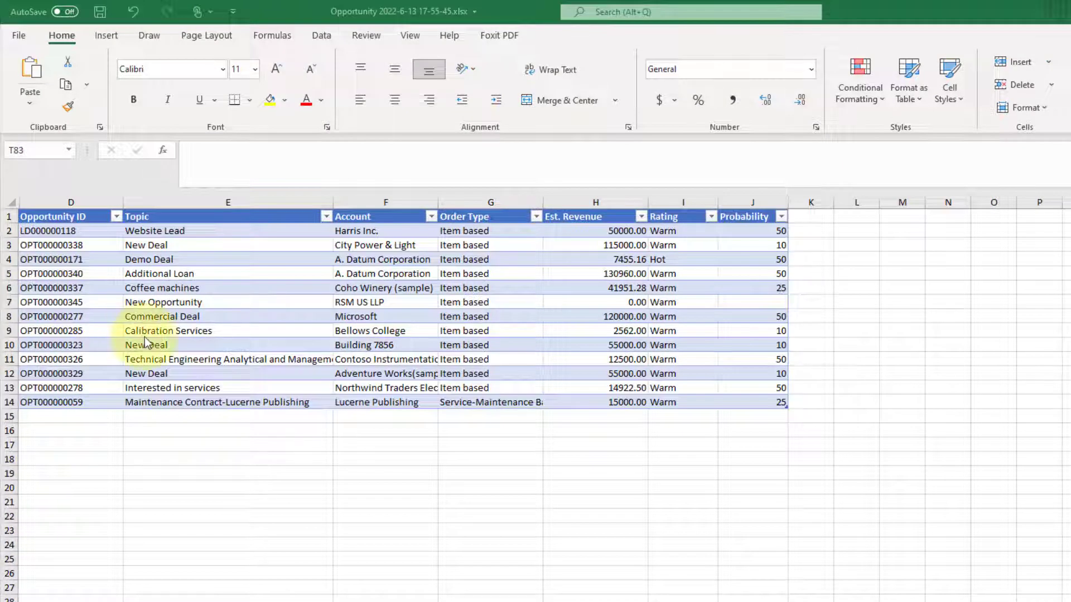
click(355, 199)
right_click(355, 199)
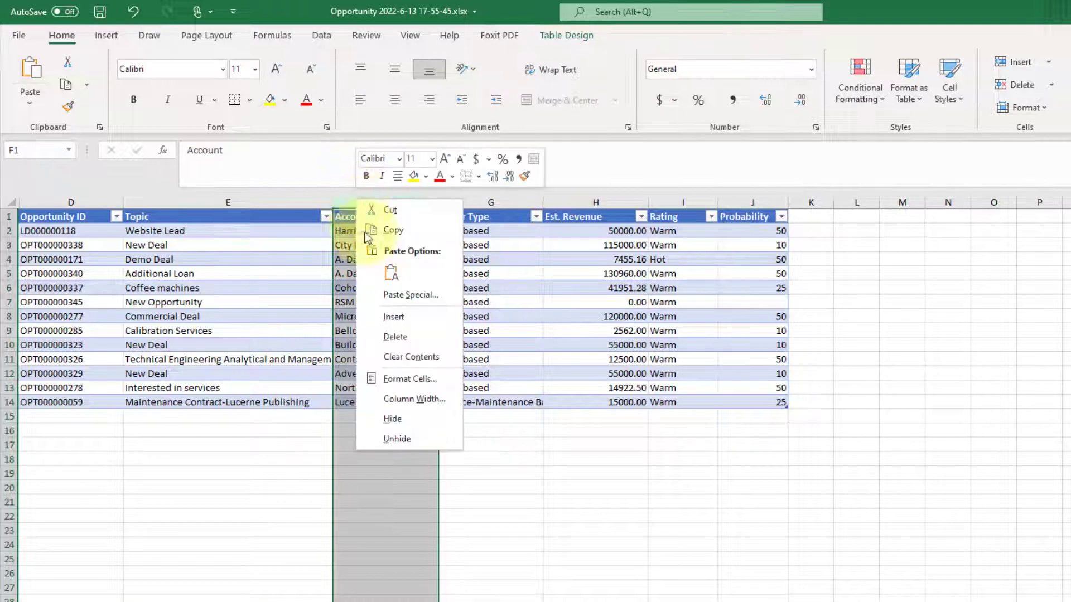
click(397, 318)
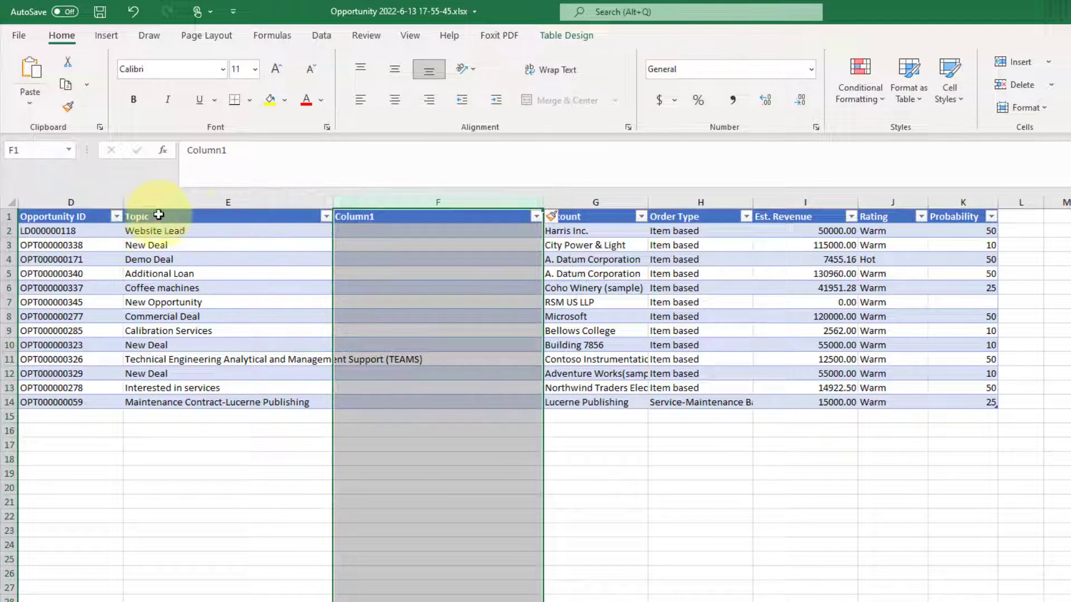
click(551, 217)
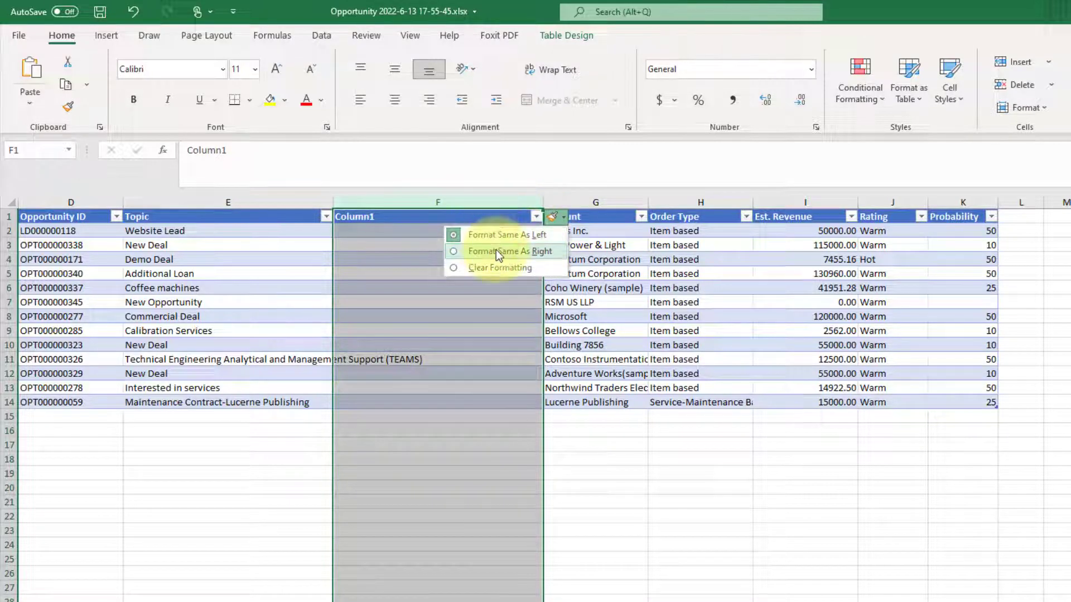
click(499, 268)
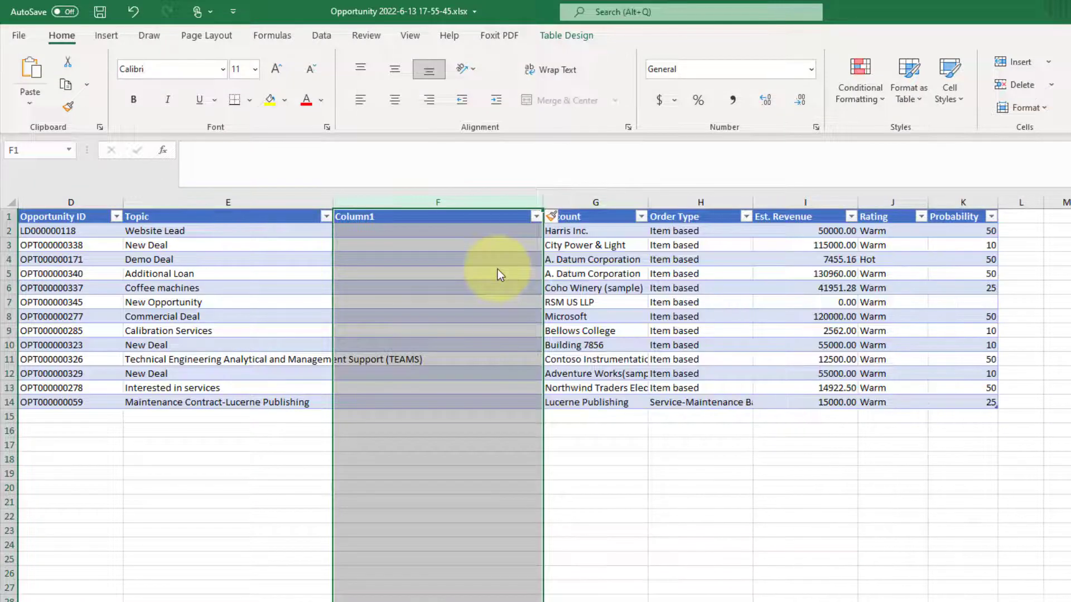
Step: Name the new column between Topic and Account "Custom Rating"
click(375, 217)
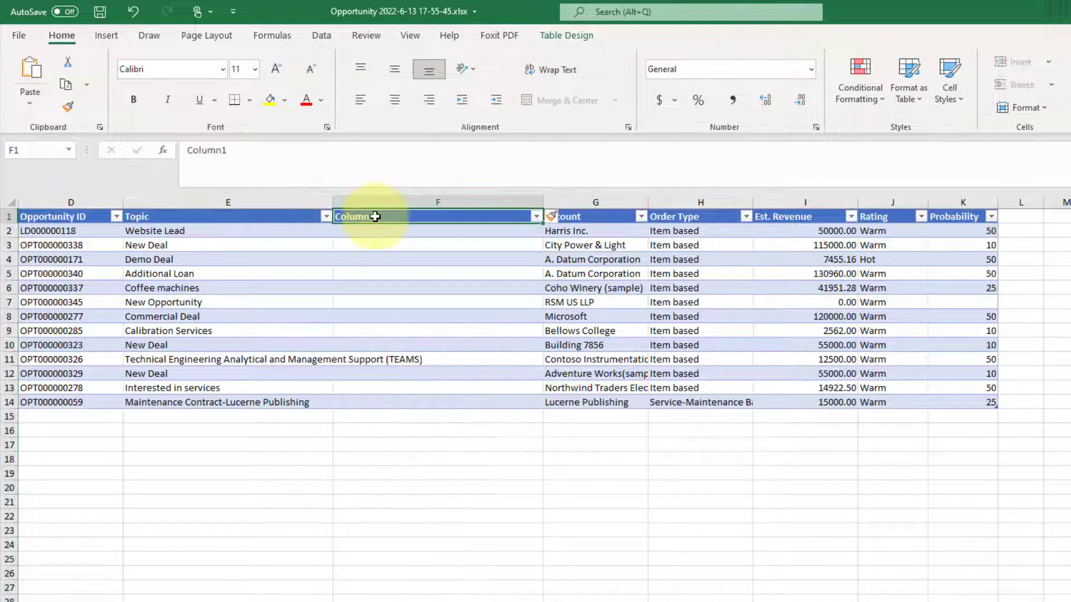
text(Custom Rating)
key(Return)
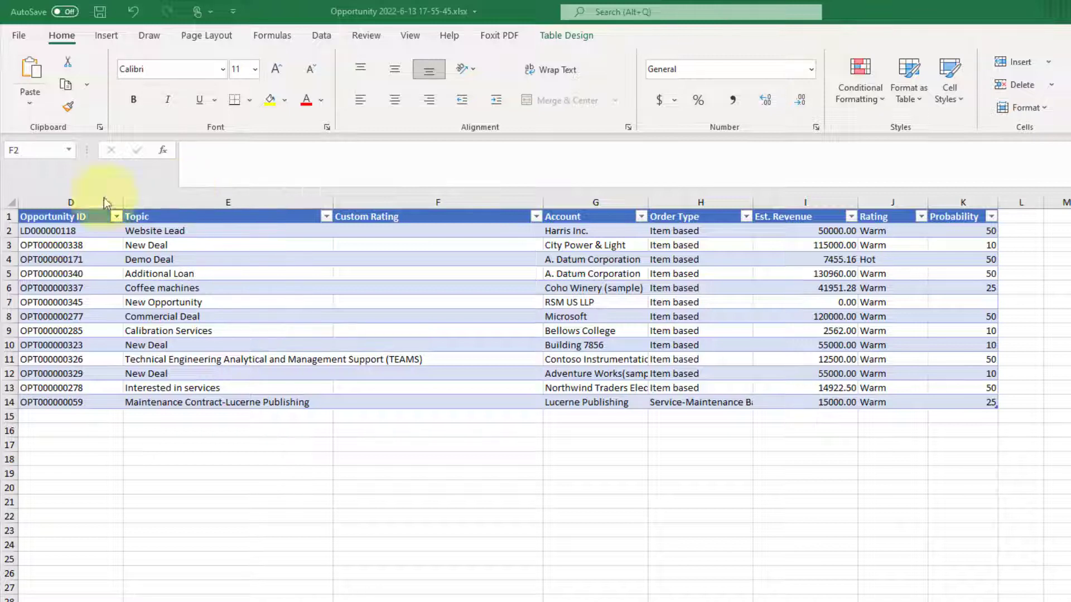
click(218, 147)
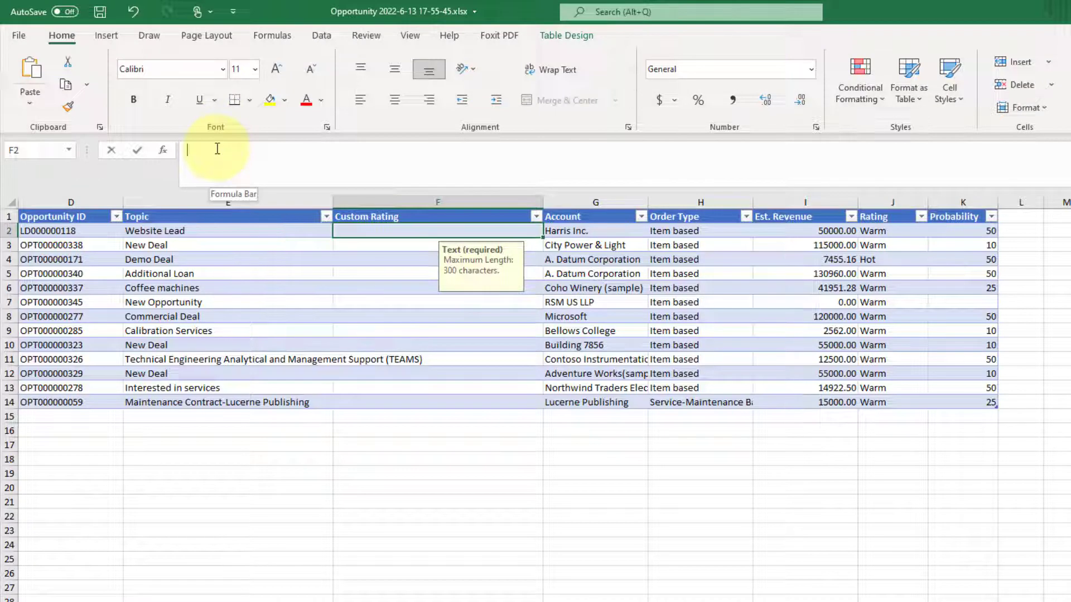
click(218, 148)
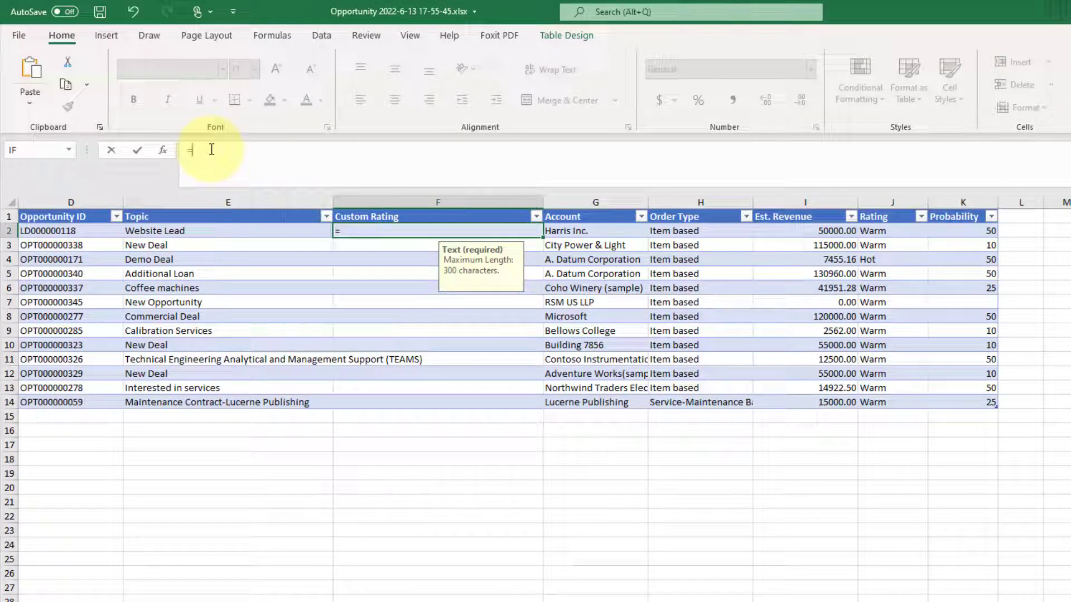
text(=If)
key(BackSpace)
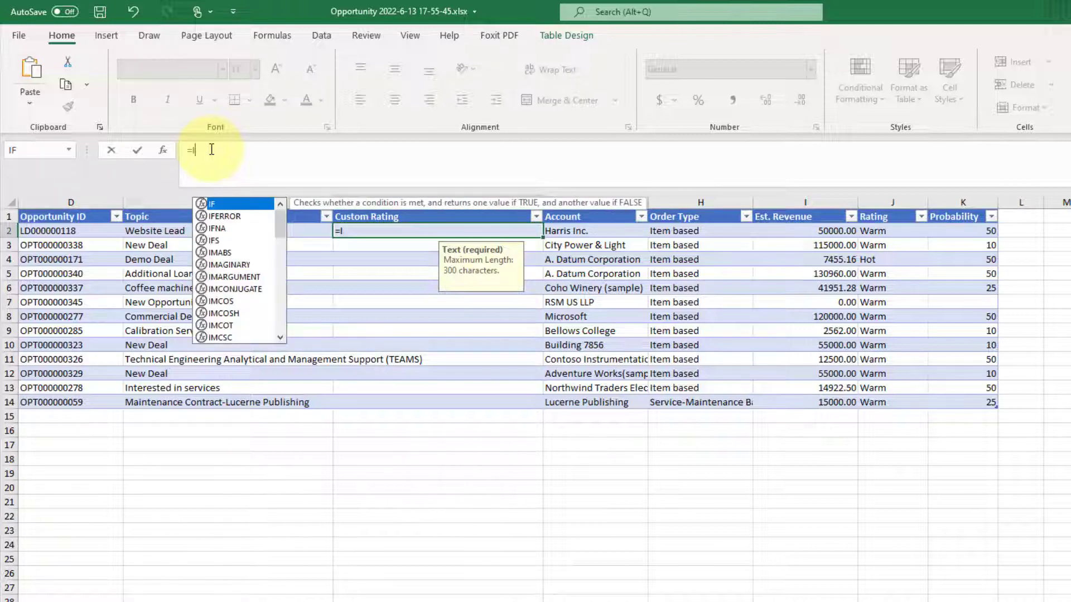
text(F)
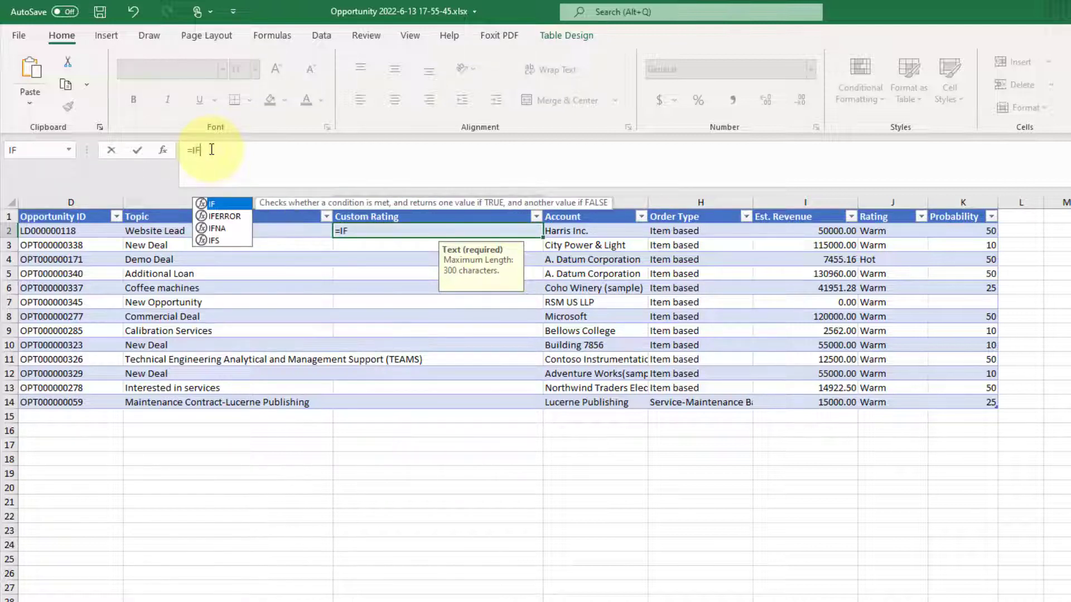
text(()
click(950, 230)
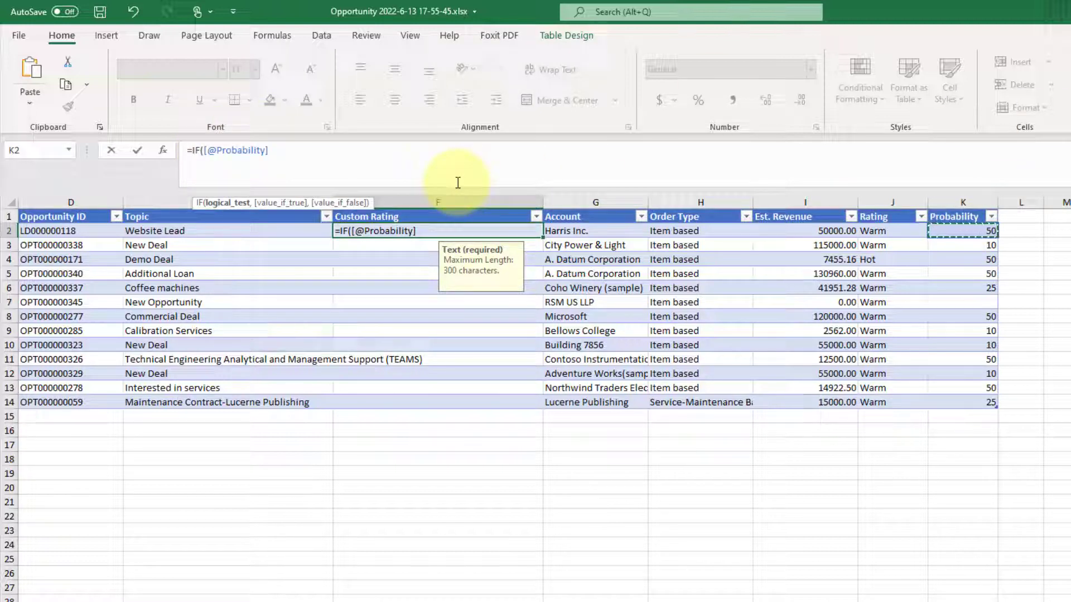
text(>)
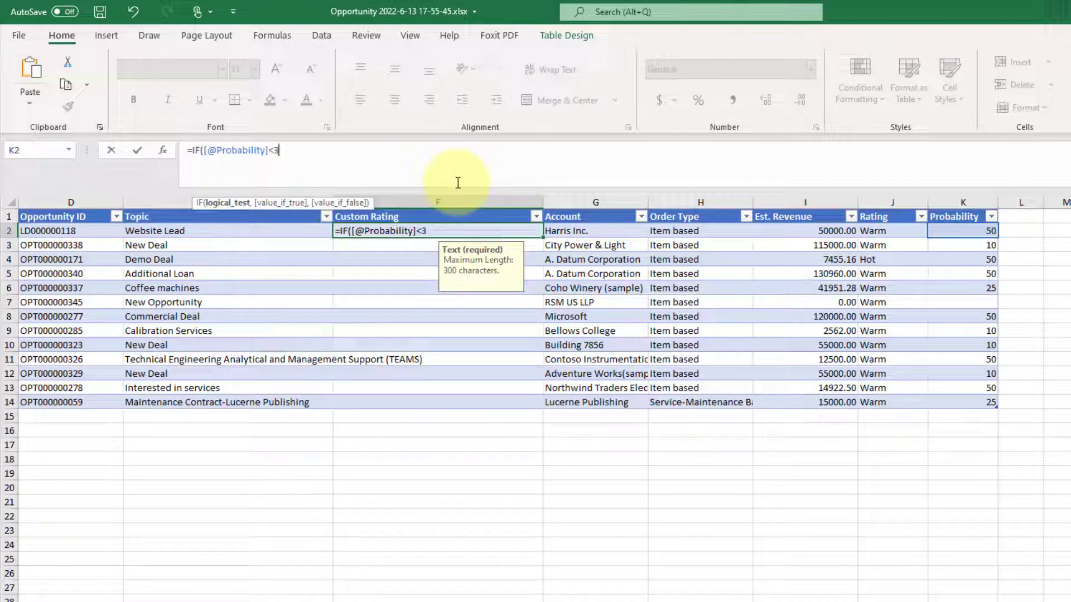
text(31,"ICE)
text("))
key(Return)
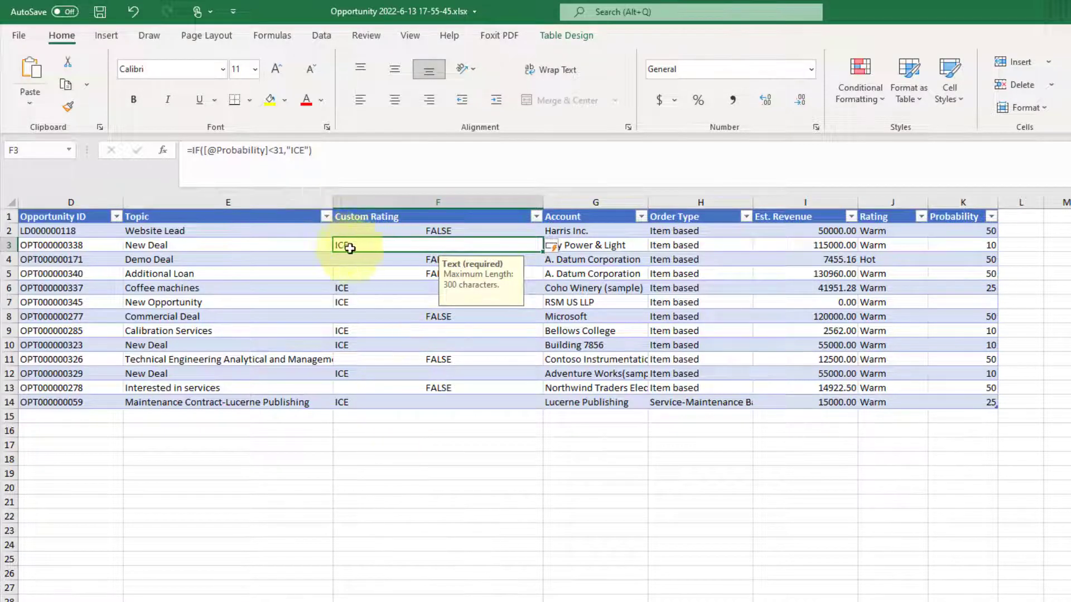
click(330, 149)
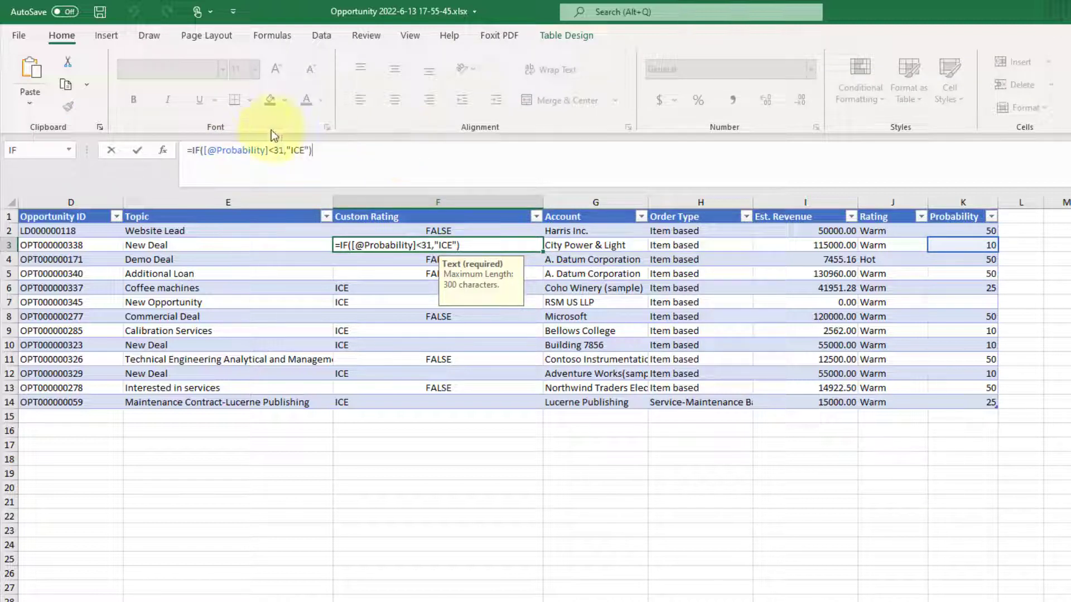
click(210, 151)
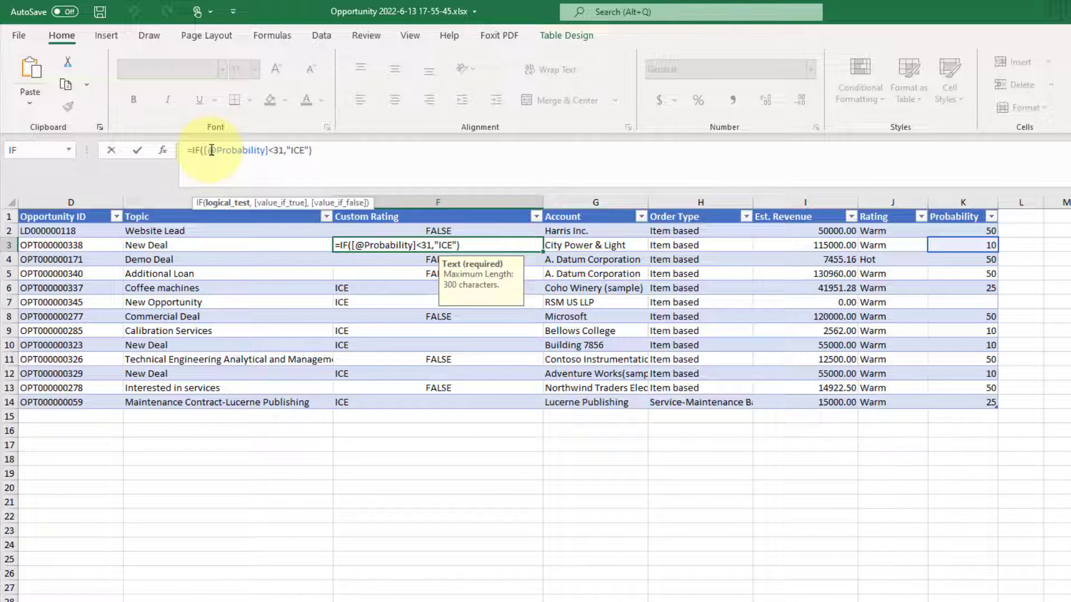
text(IS)
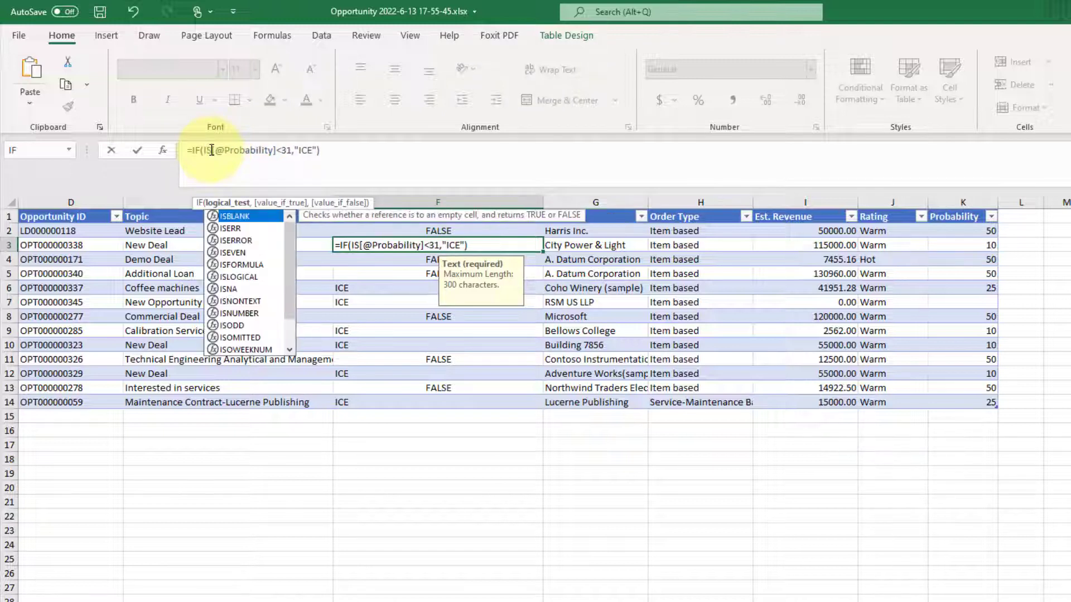
double_click(244, 212)
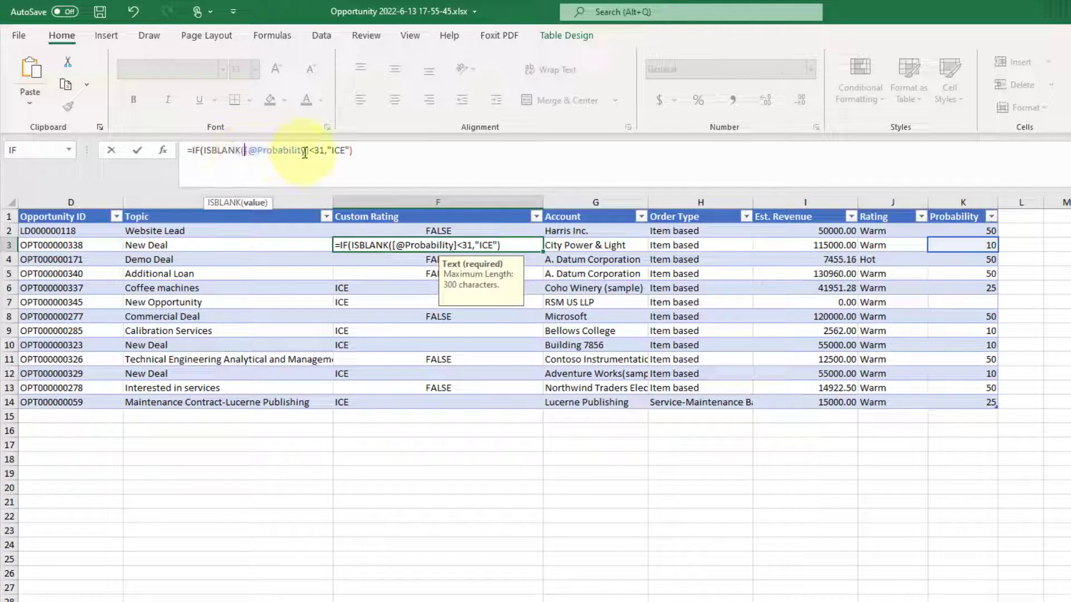
drag(308, 150, 441, 141)
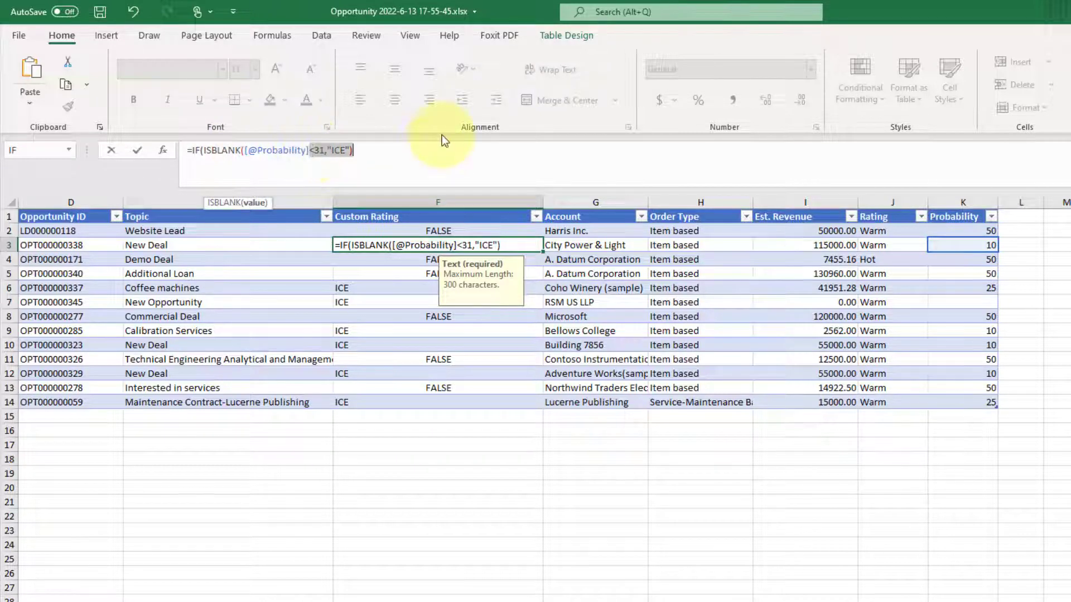
key(Delete)
text())
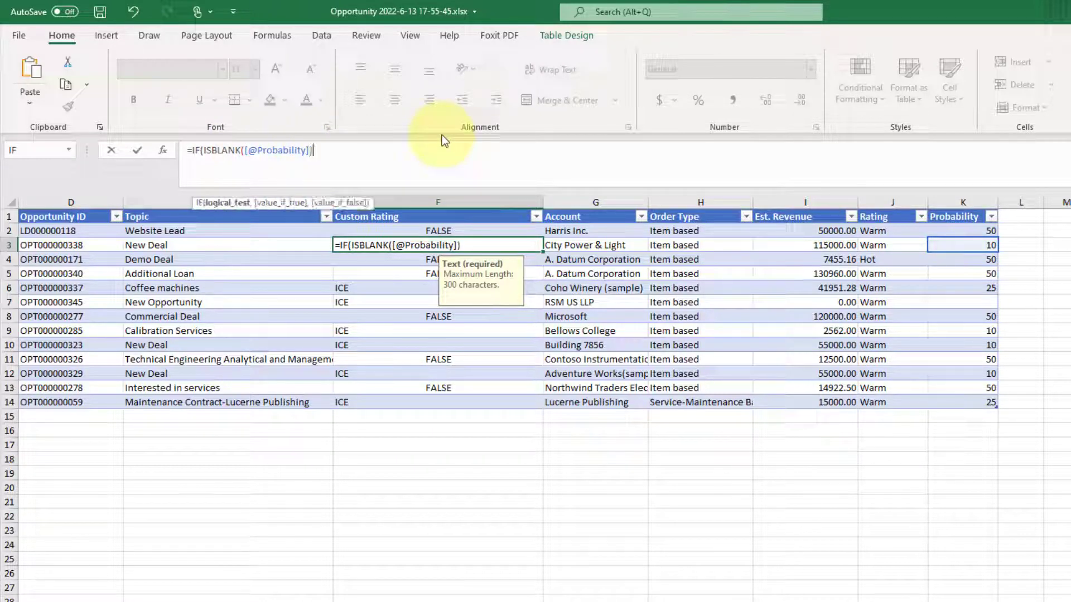
text(,)
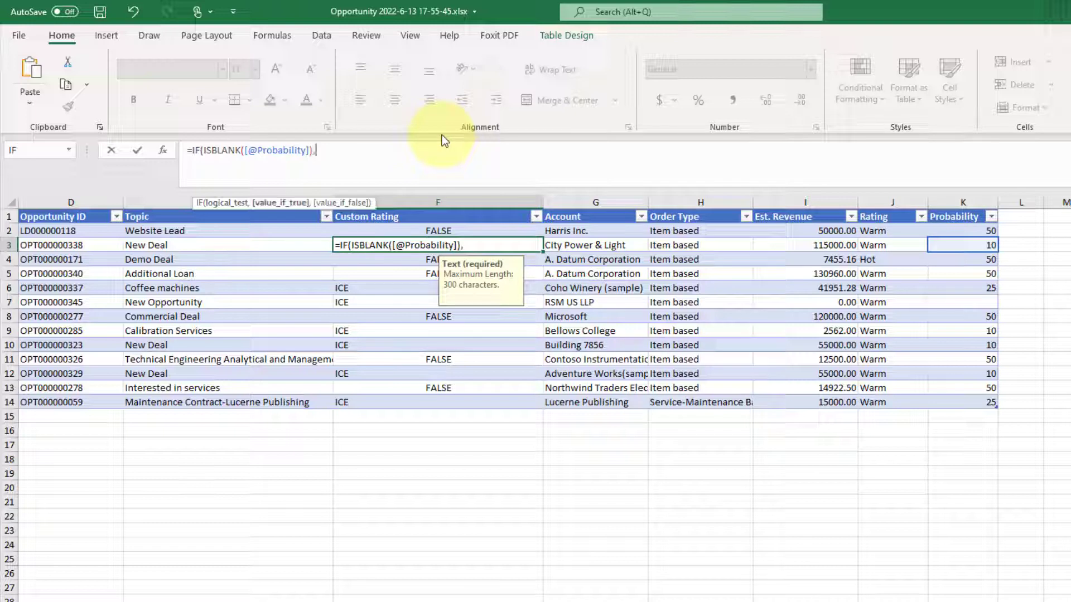
text("")
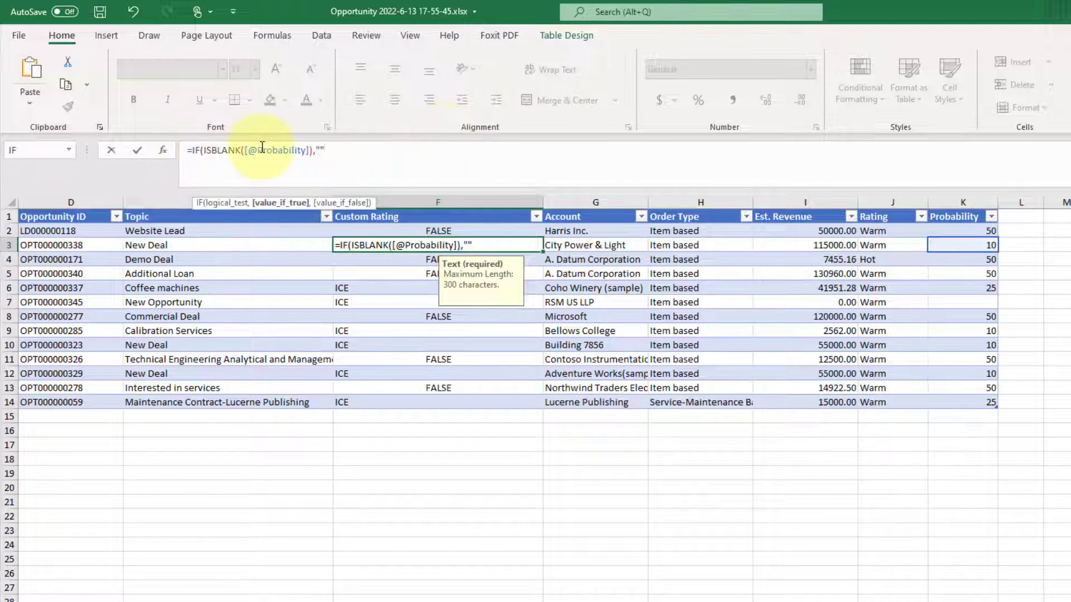
text())
key(Return)
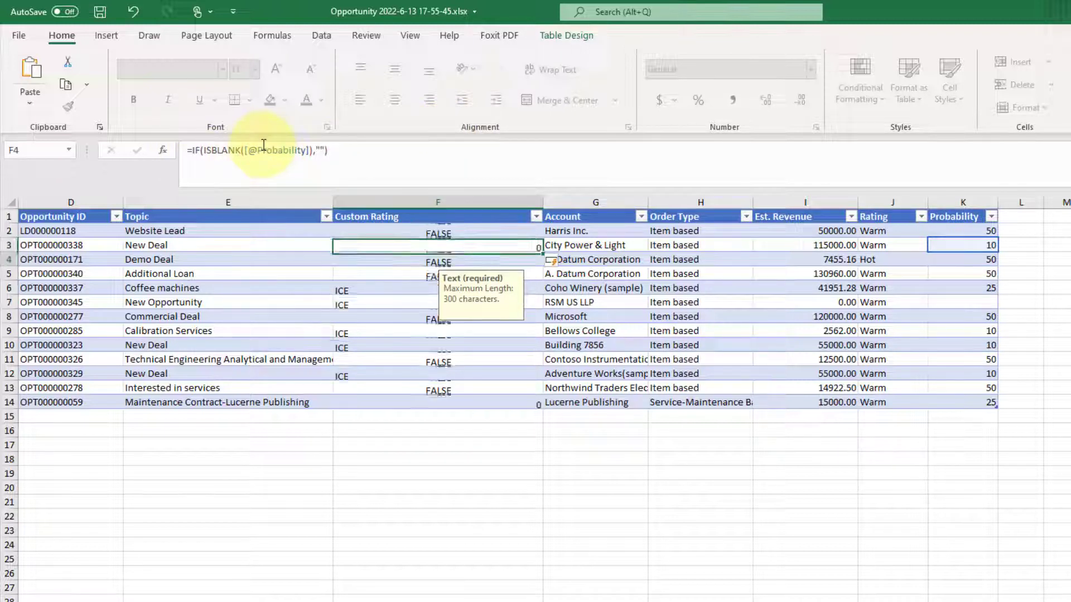
click(964, 302)
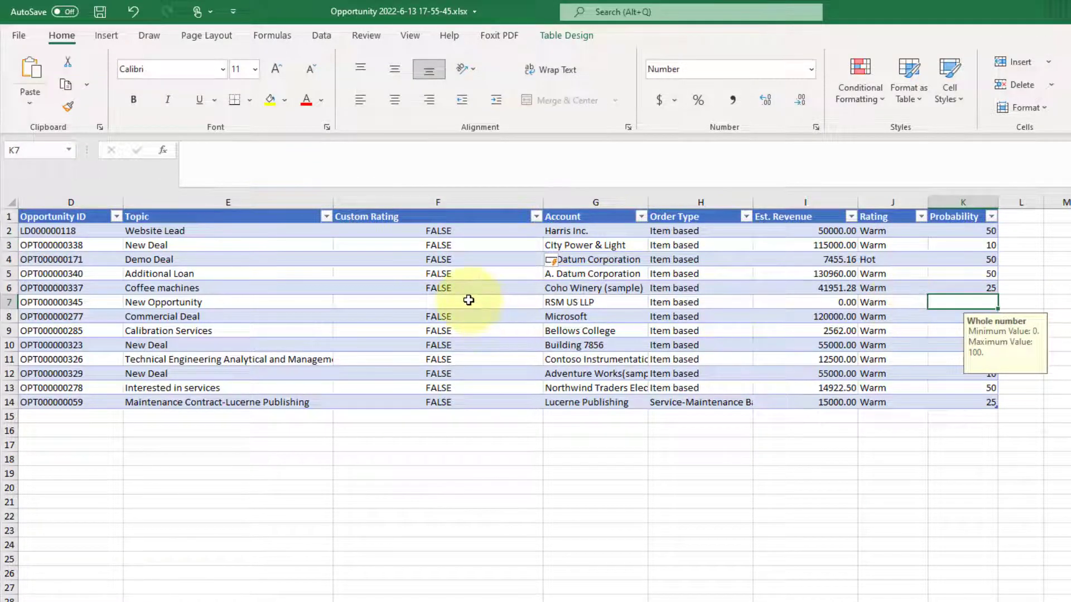
click(452, 230)
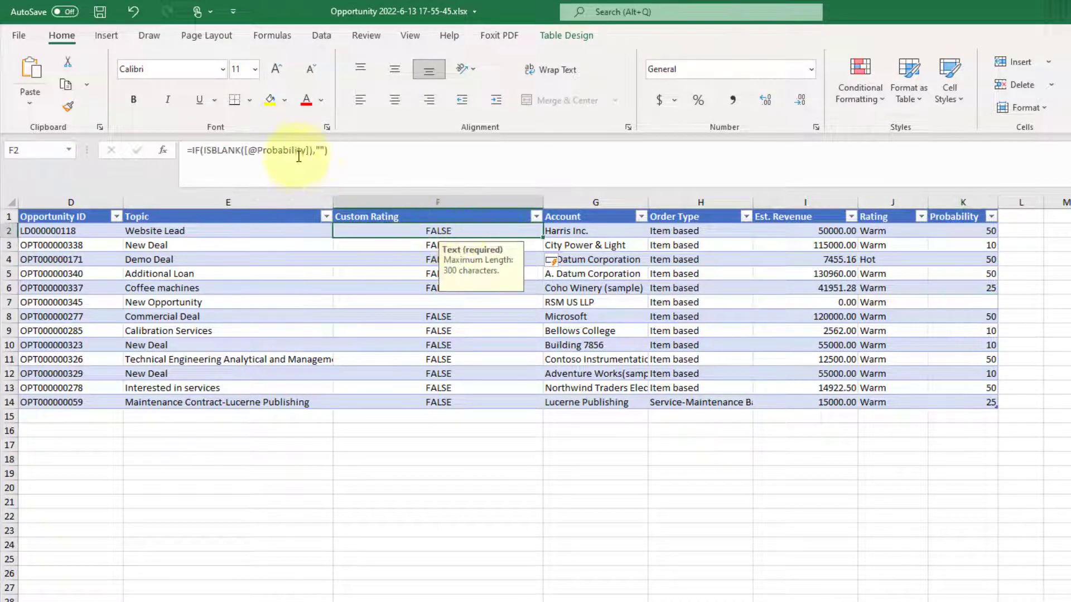
click(339, 152)
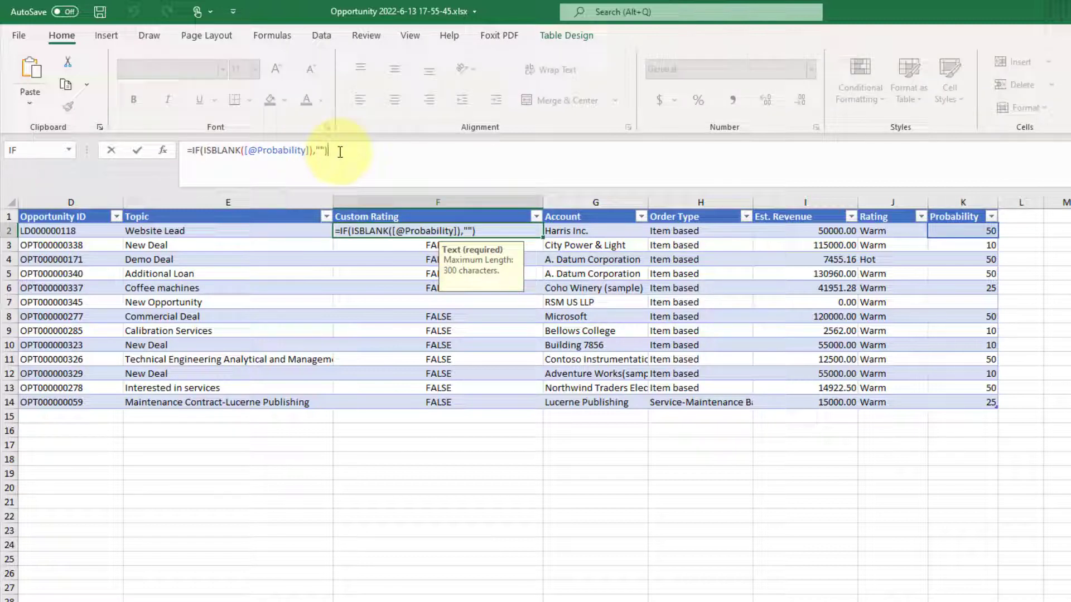
key(BackSpace)
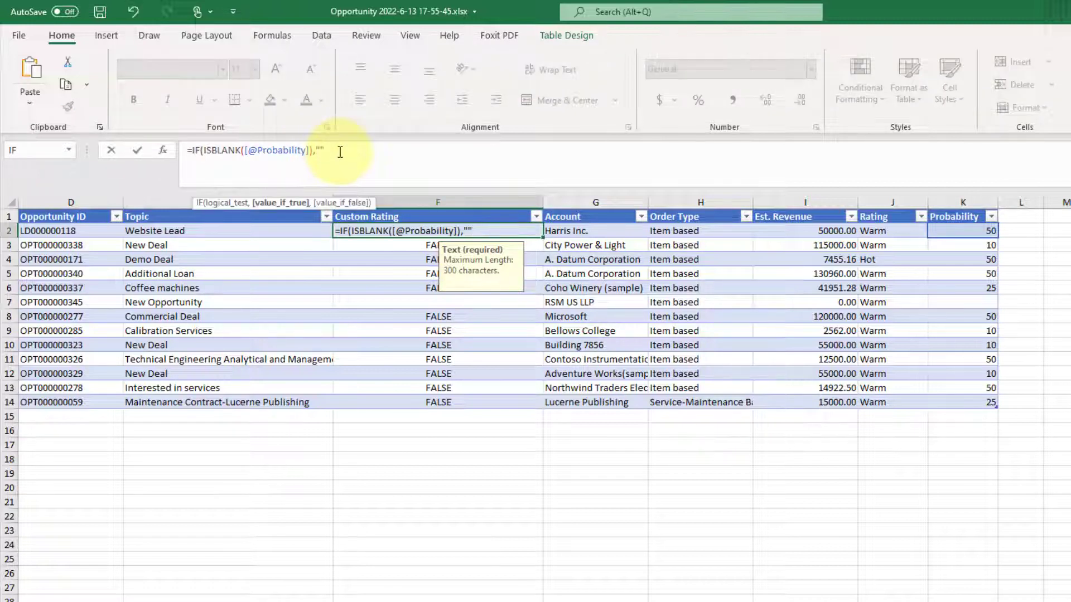
text(,IF)
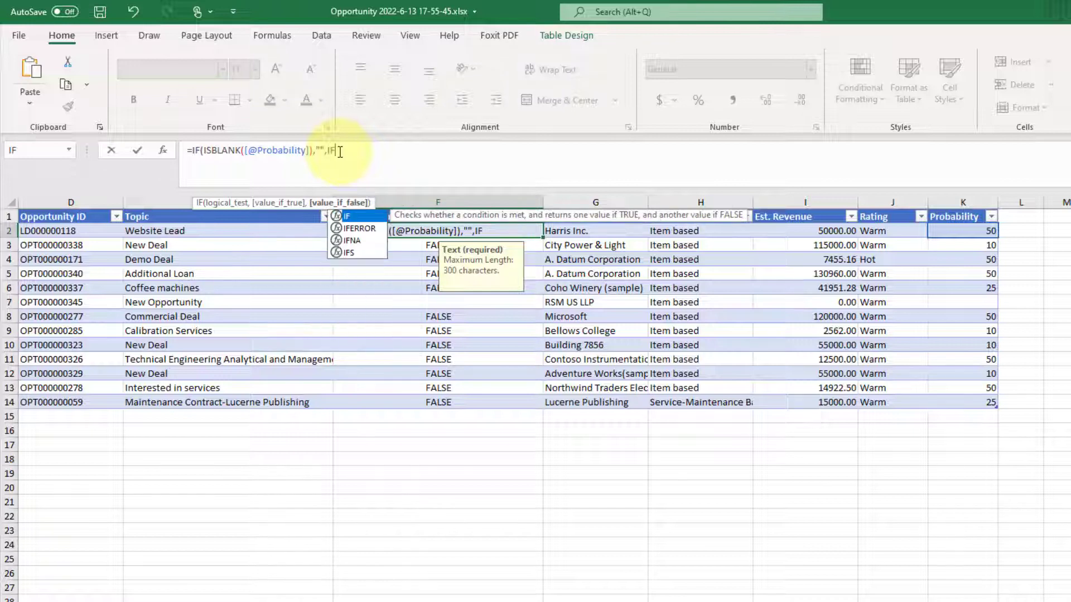
text(()
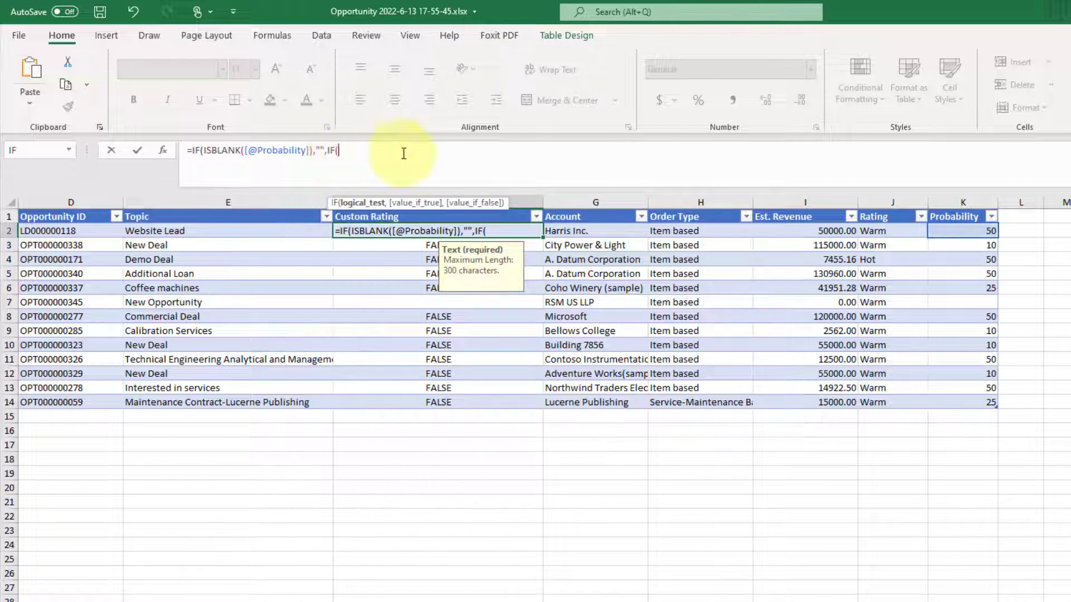
click(972, 231)
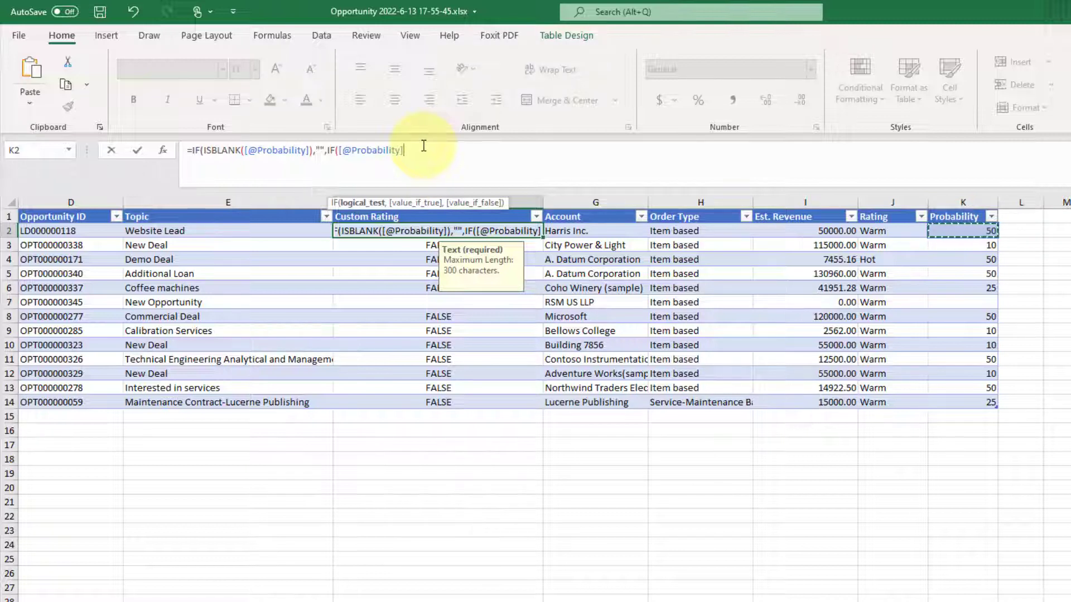
text(<)
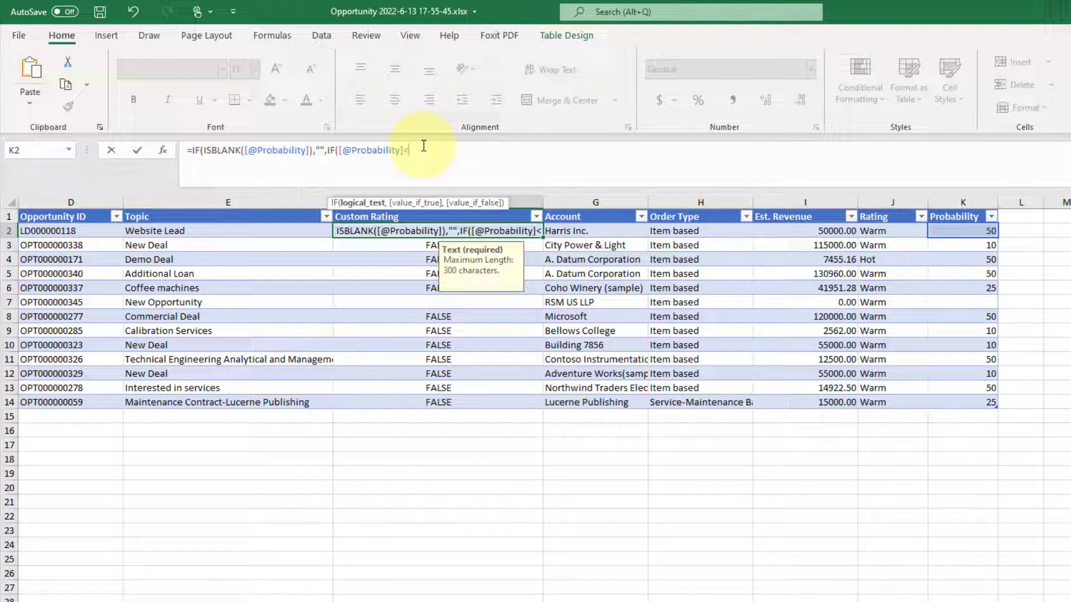
text(31,"ICE)
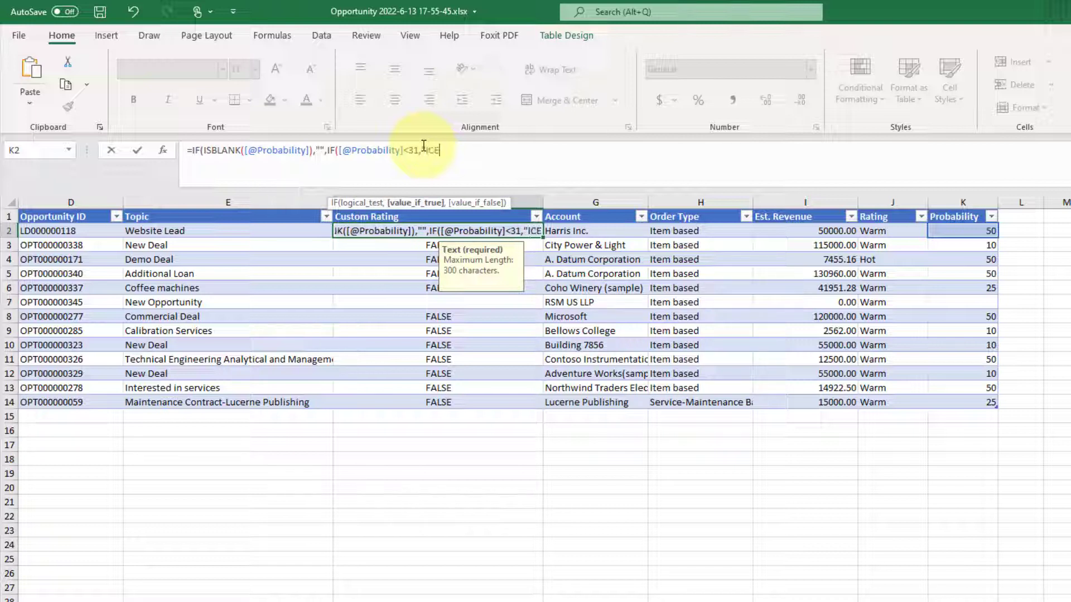
text(")
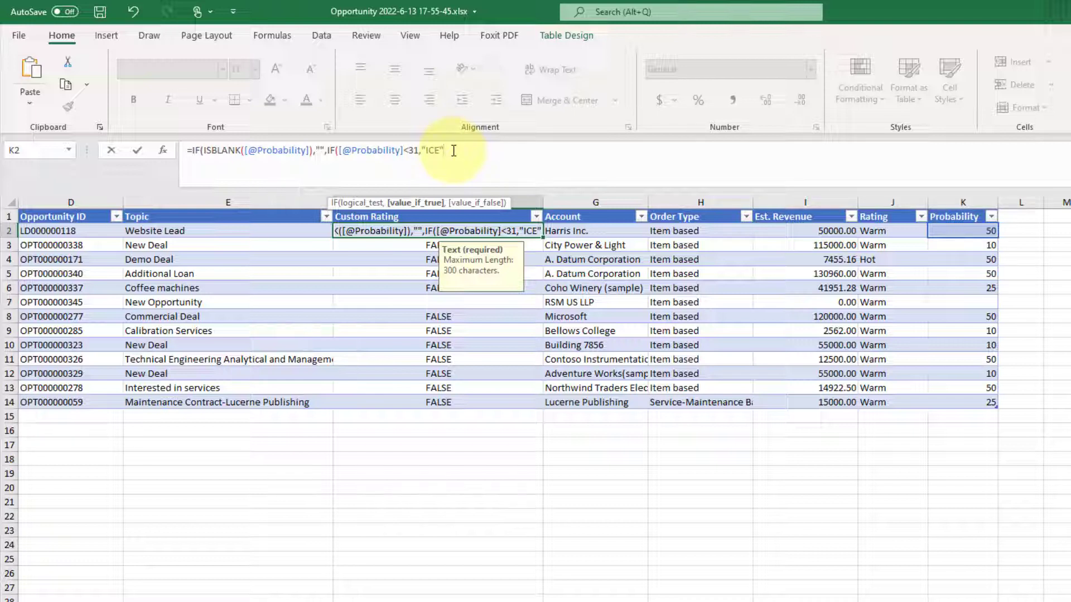
text(,)
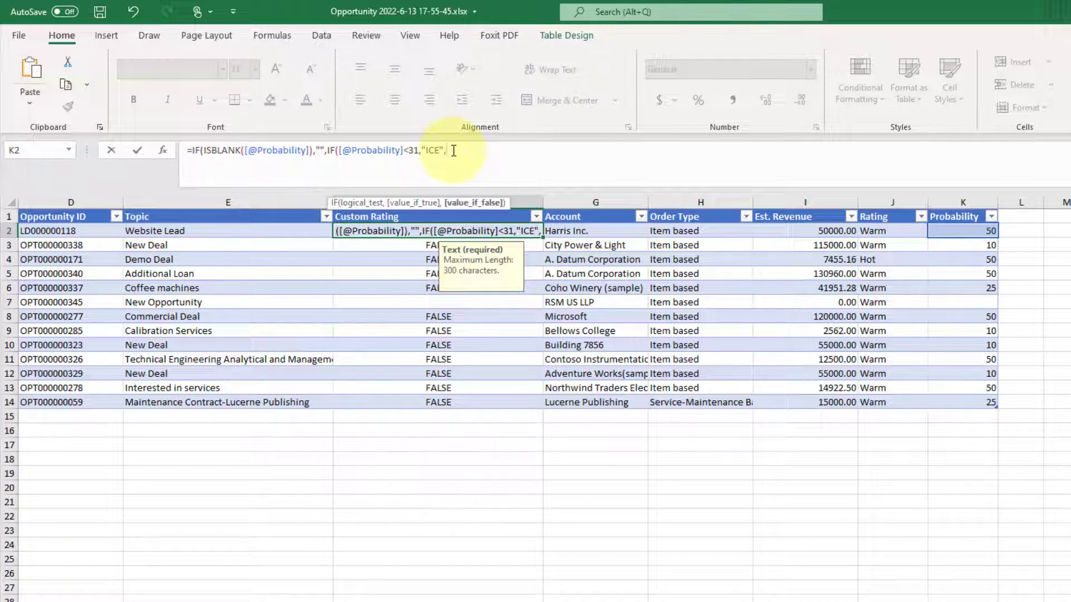
text(IF)
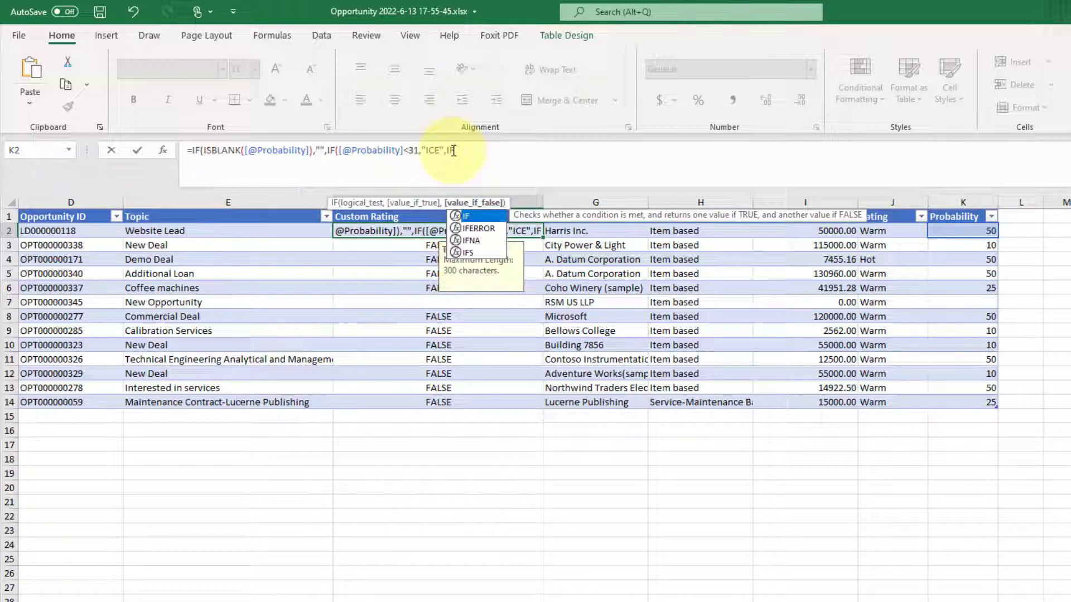
text((AND)
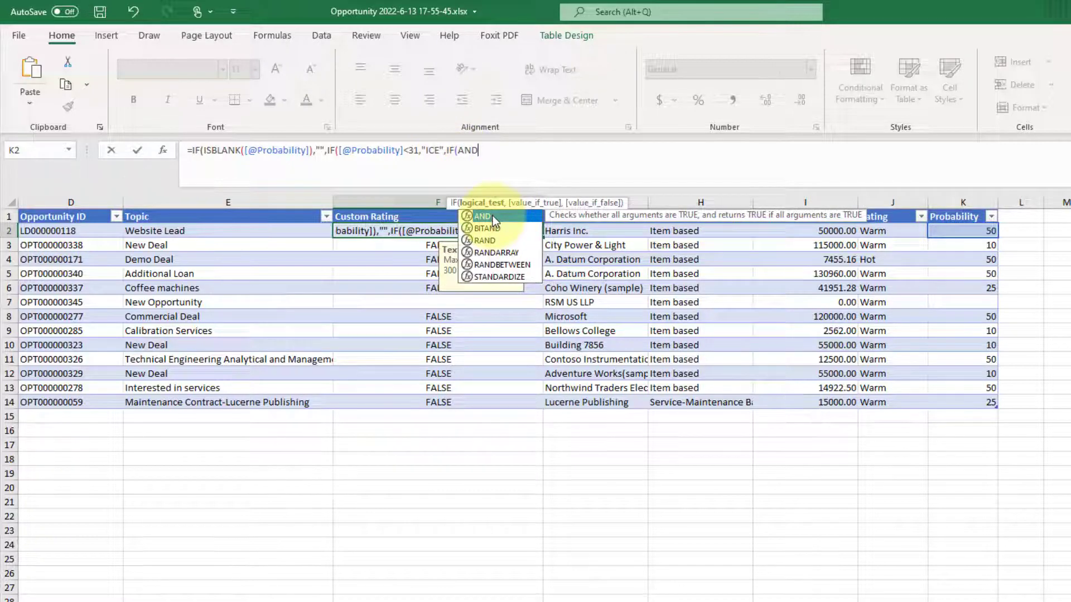
text(()
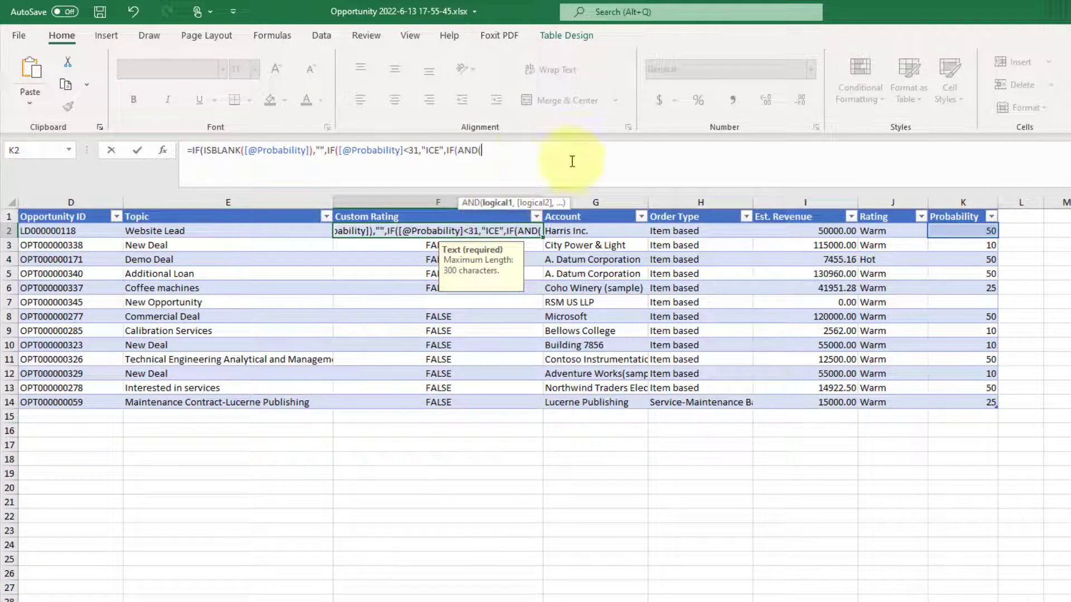
click(963, 232)
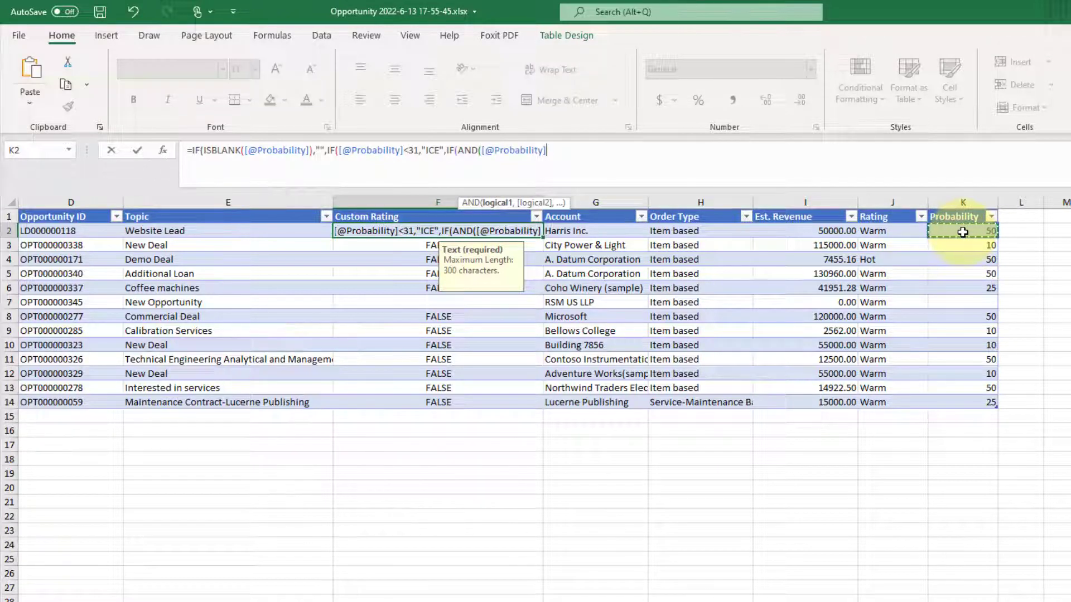
text(>)
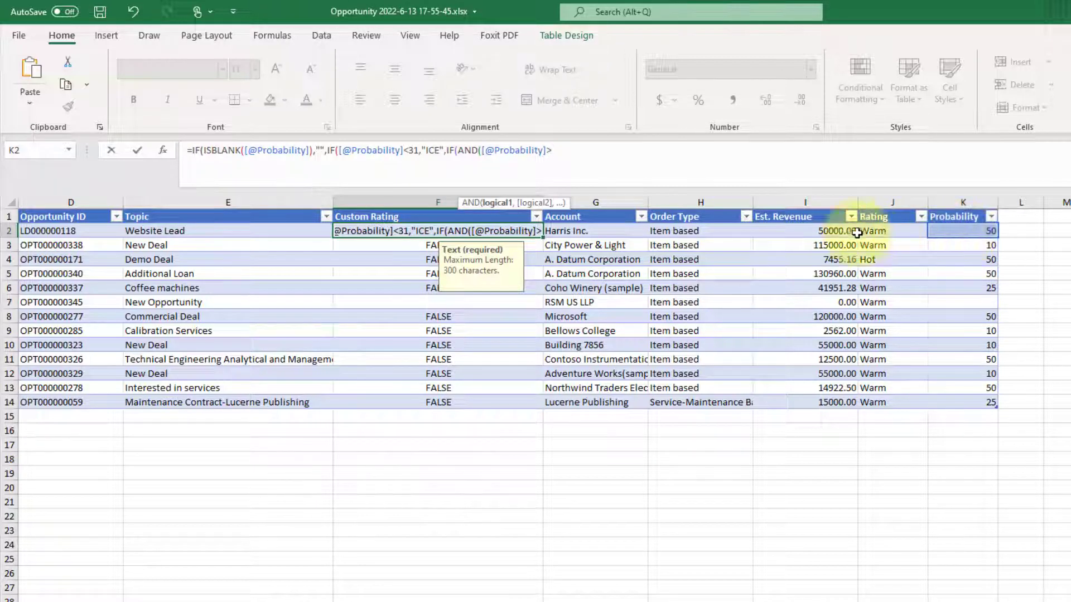
text(30)
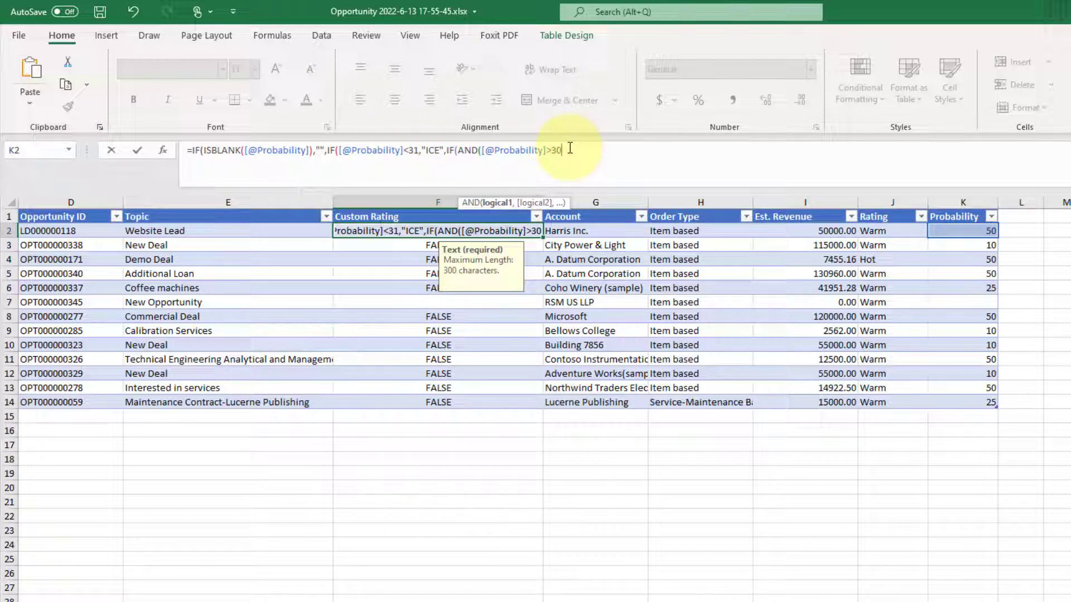
text(,)
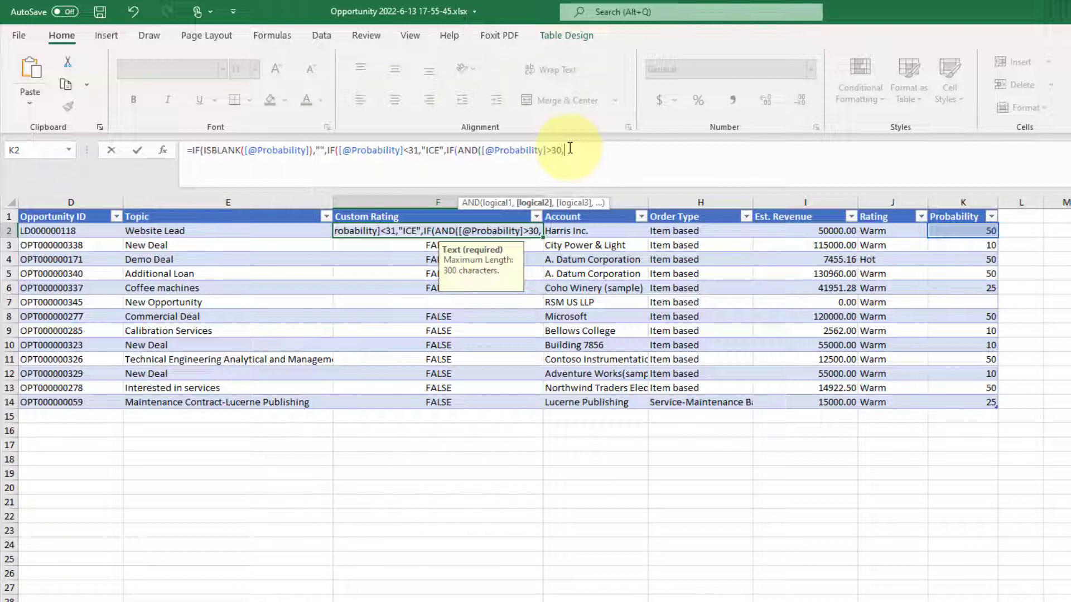
click(948, 232)
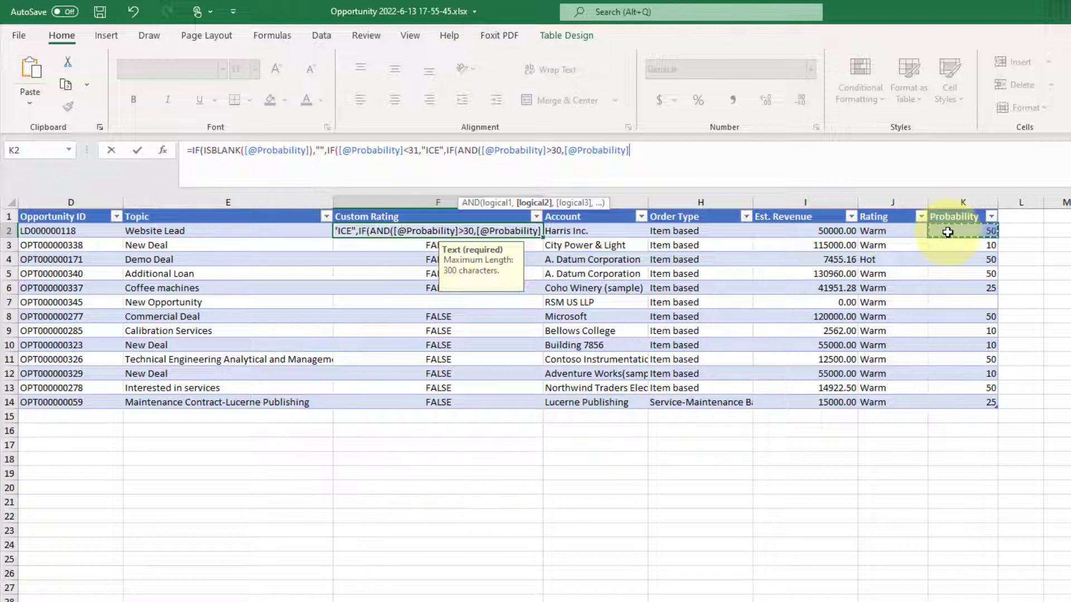
text(<)
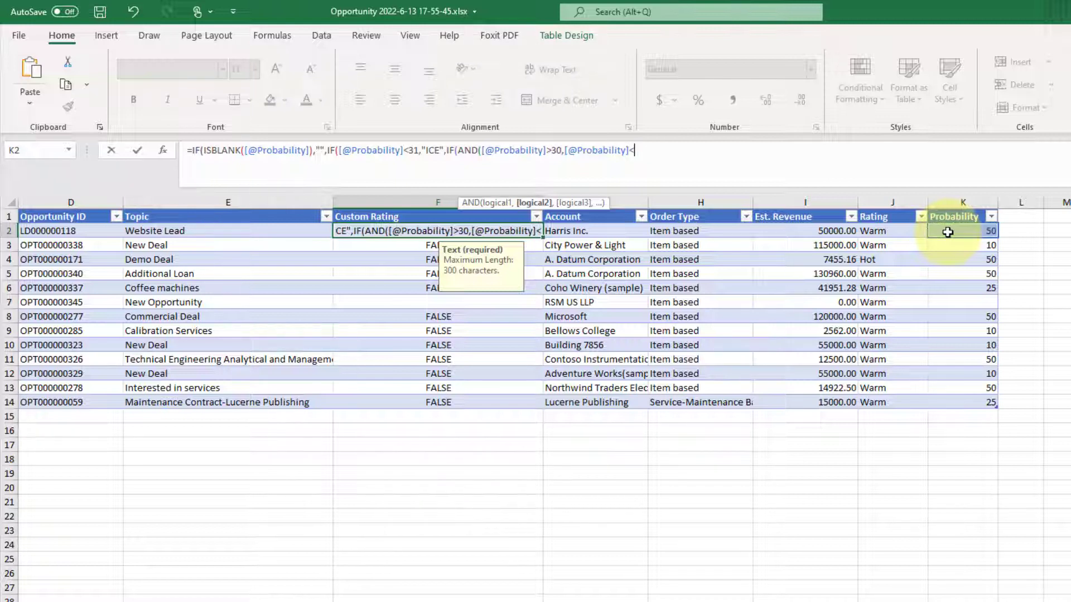
text(61)
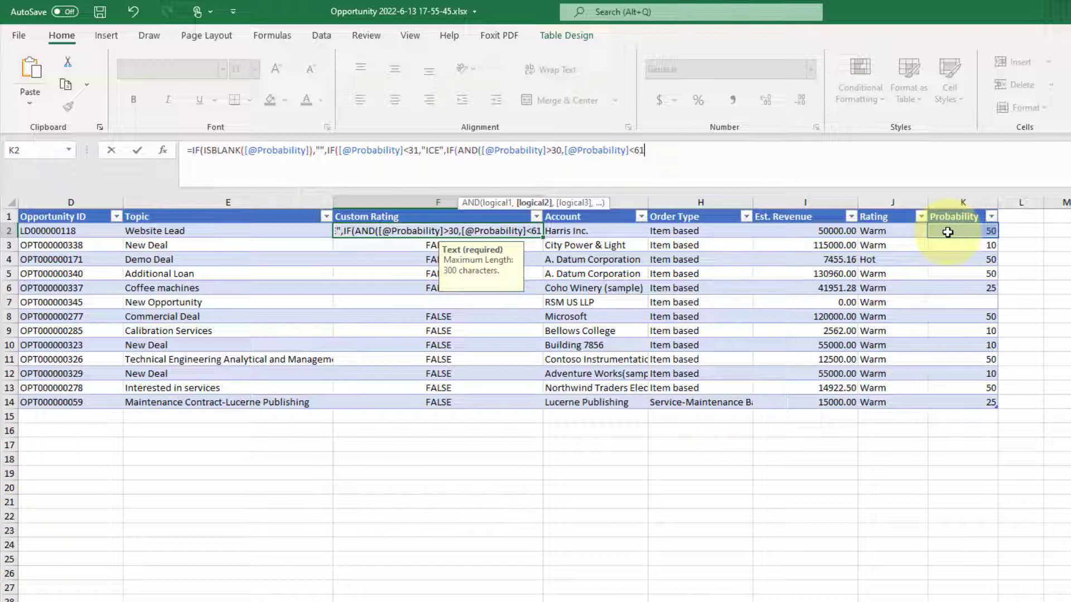
text(,)
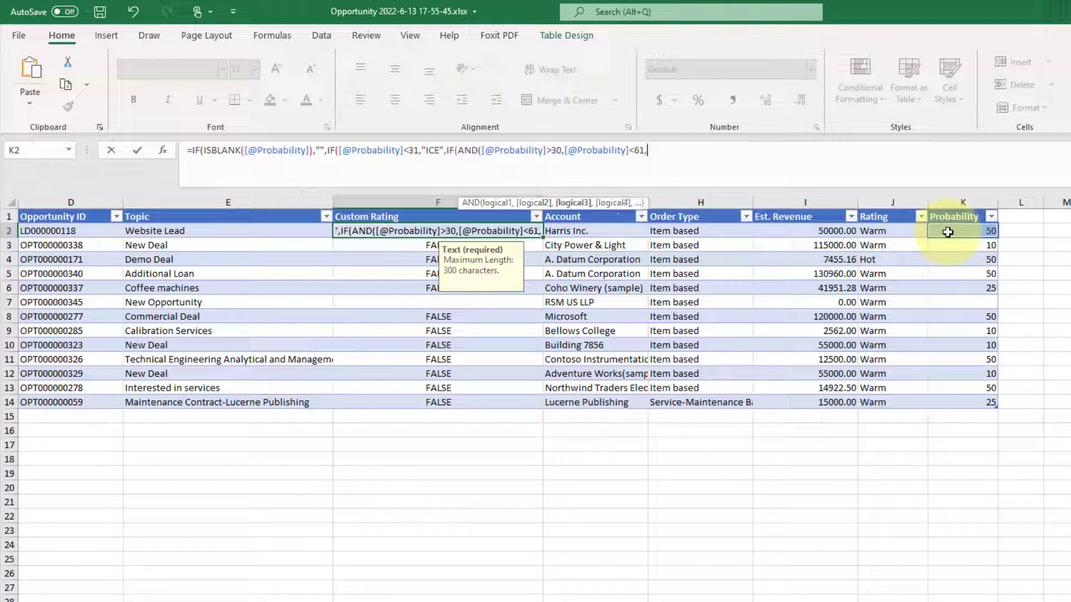
text("COZY")
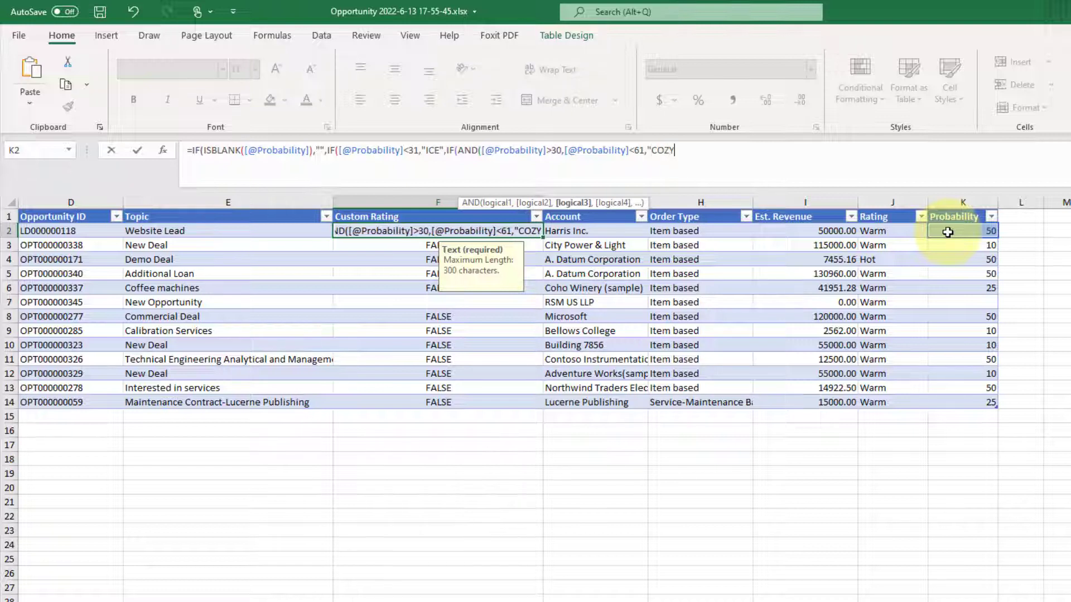
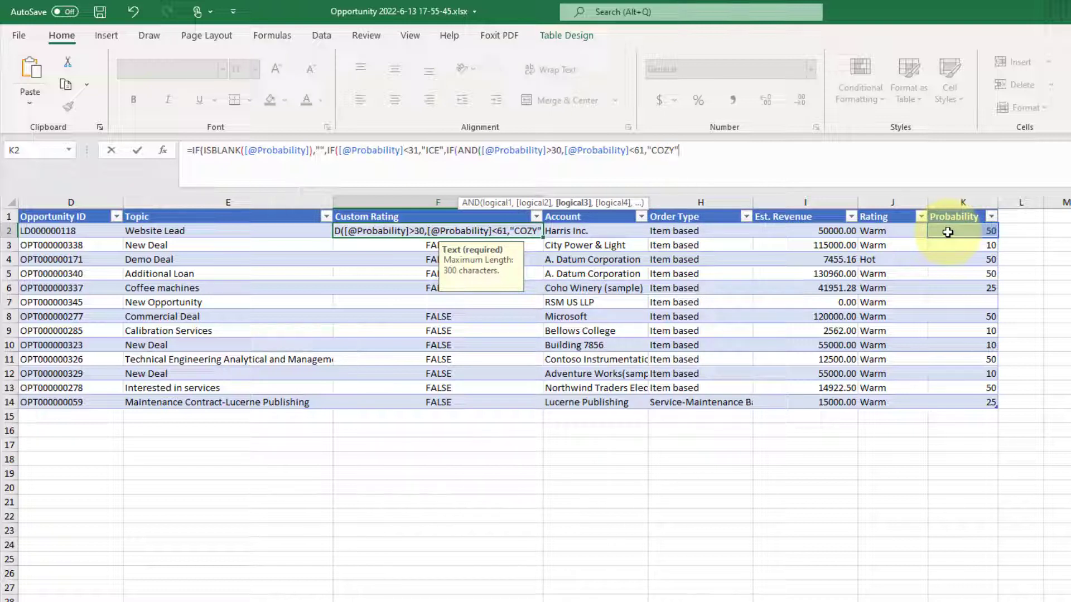
text(,IF()
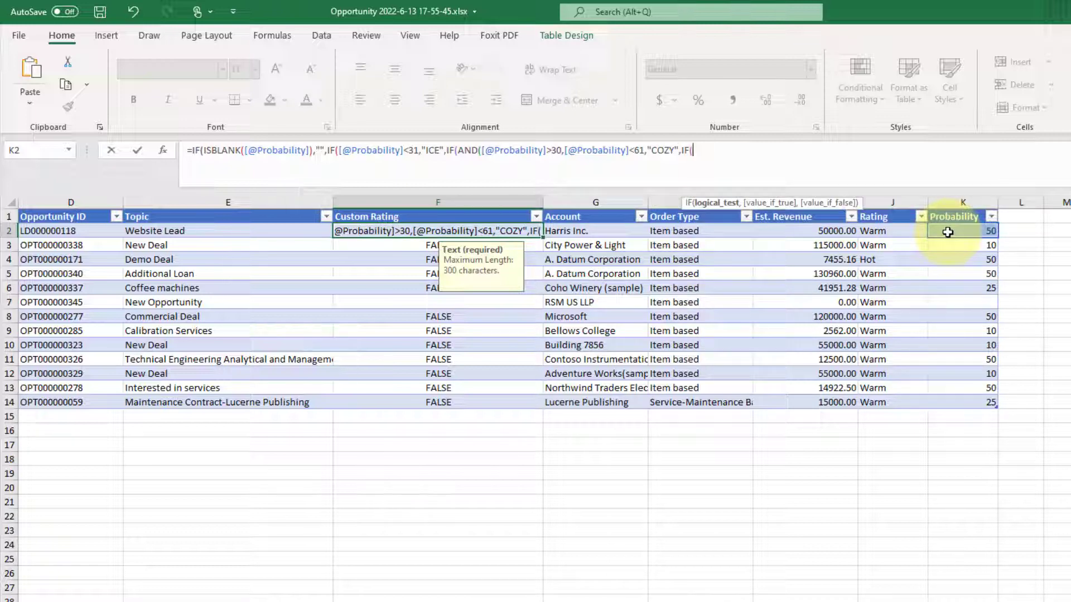
text(A)
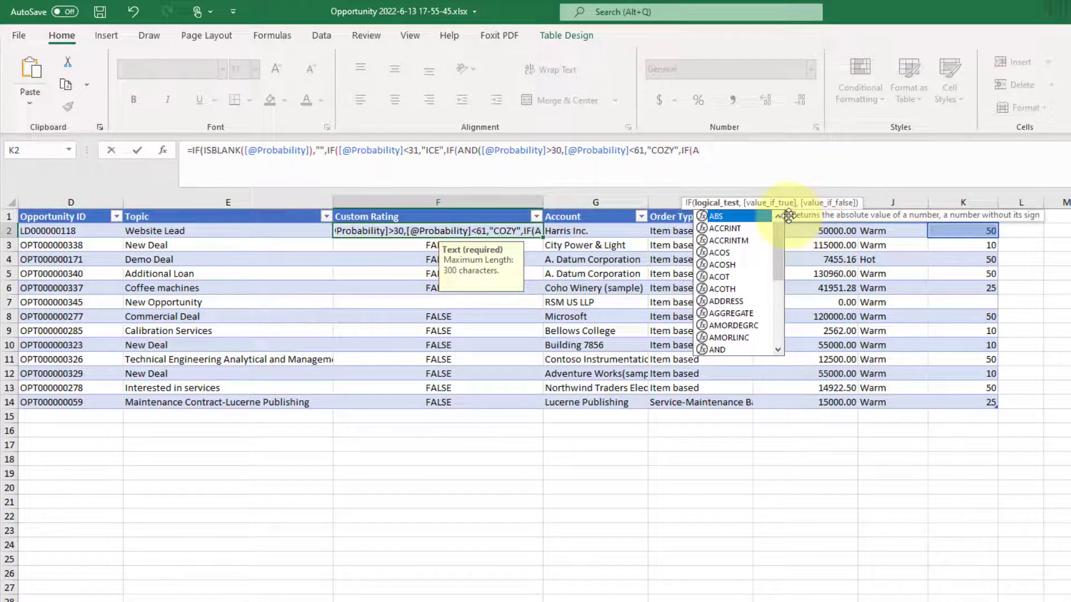
text(nd)
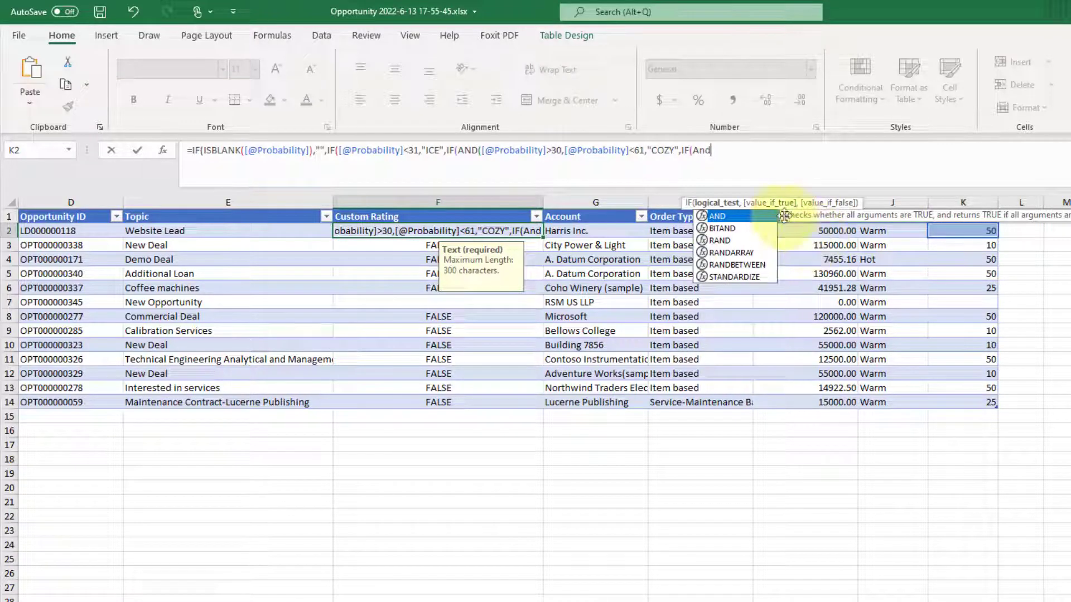
double_click(745, 216)
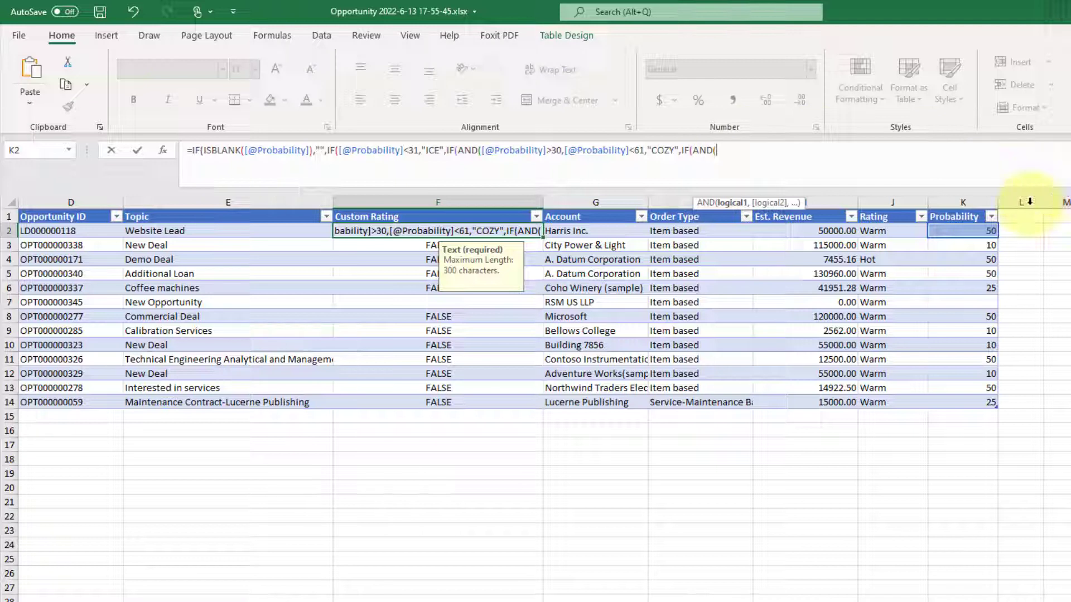
click(972, 232)
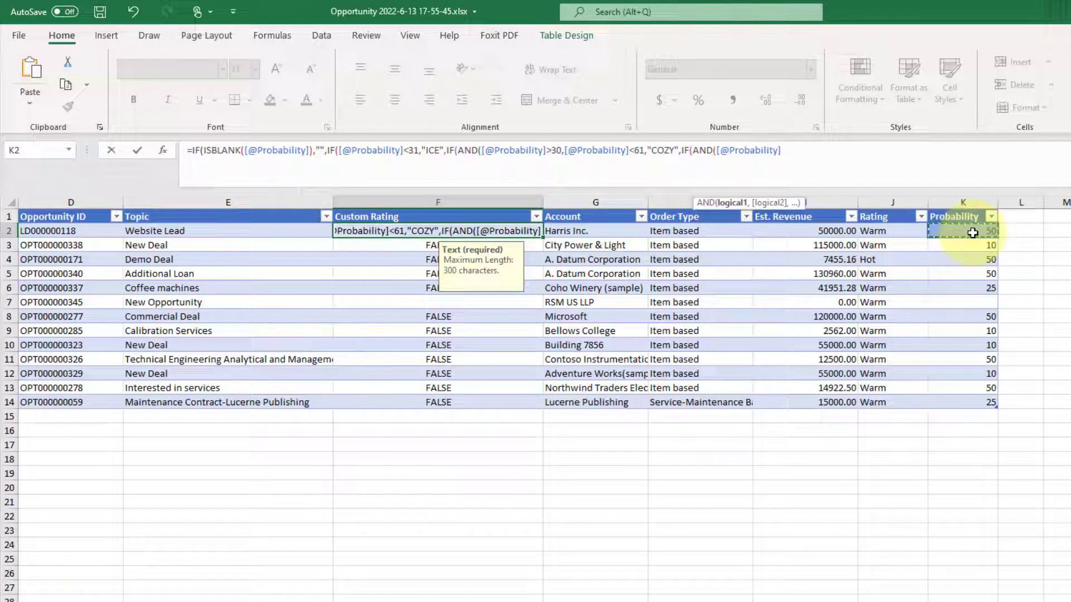
text(>)
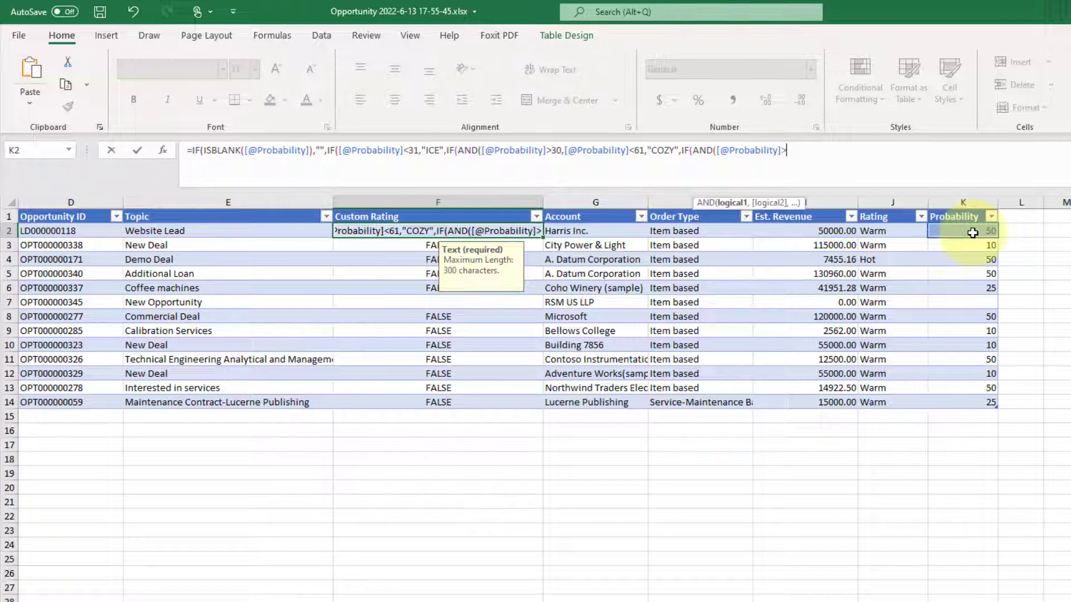
text(60)
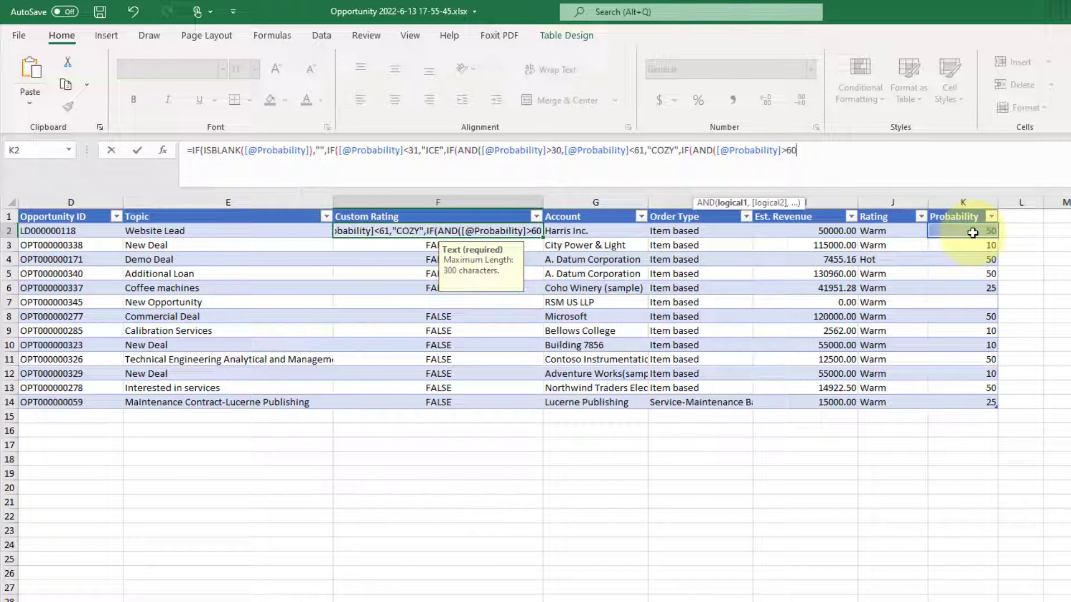
text(,)
click(973, 229)
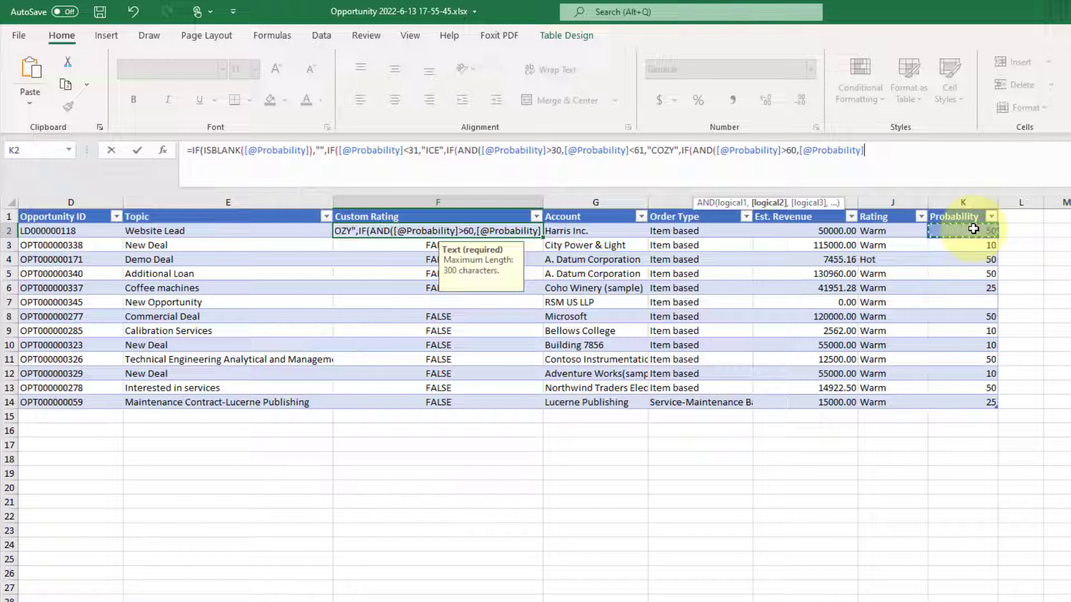
text(<101,"FIRE)
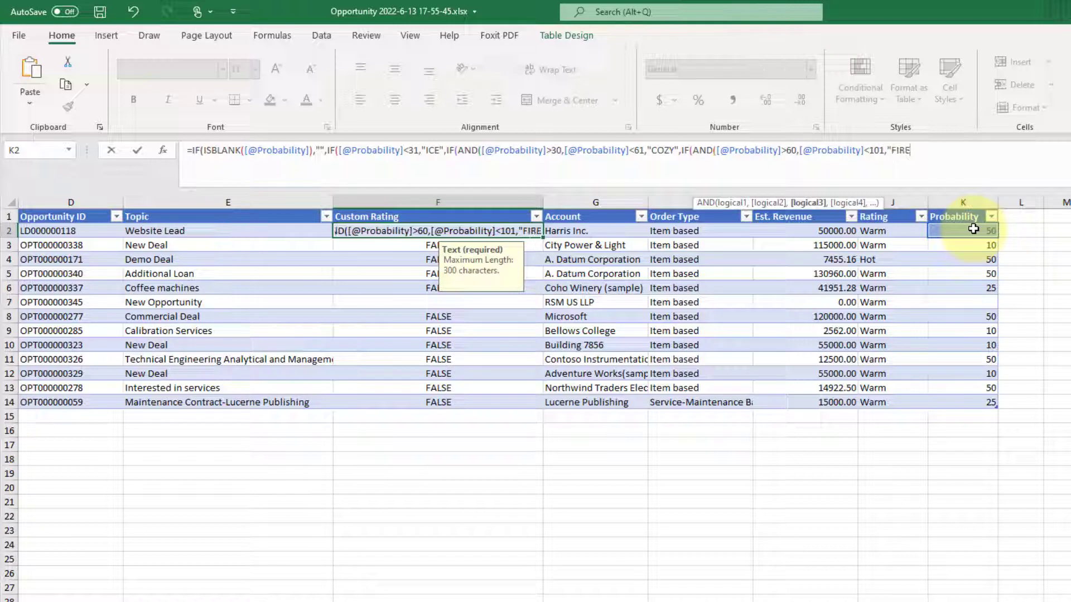
text(")
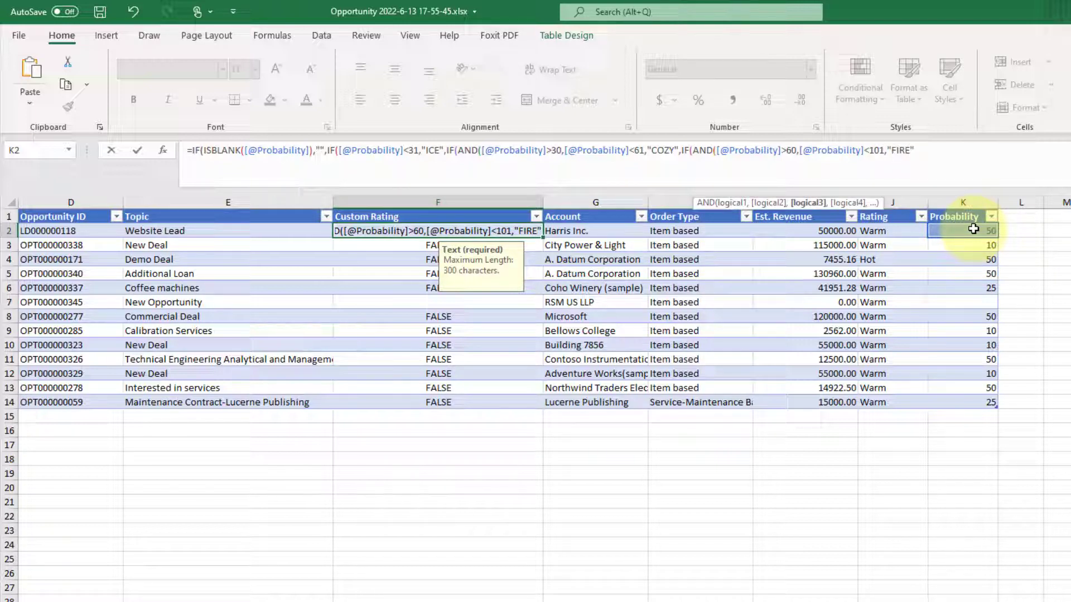
Step: End the Custom Rating formula with "" as the final value and four closing parentheses, and try to commit it
text(,"")
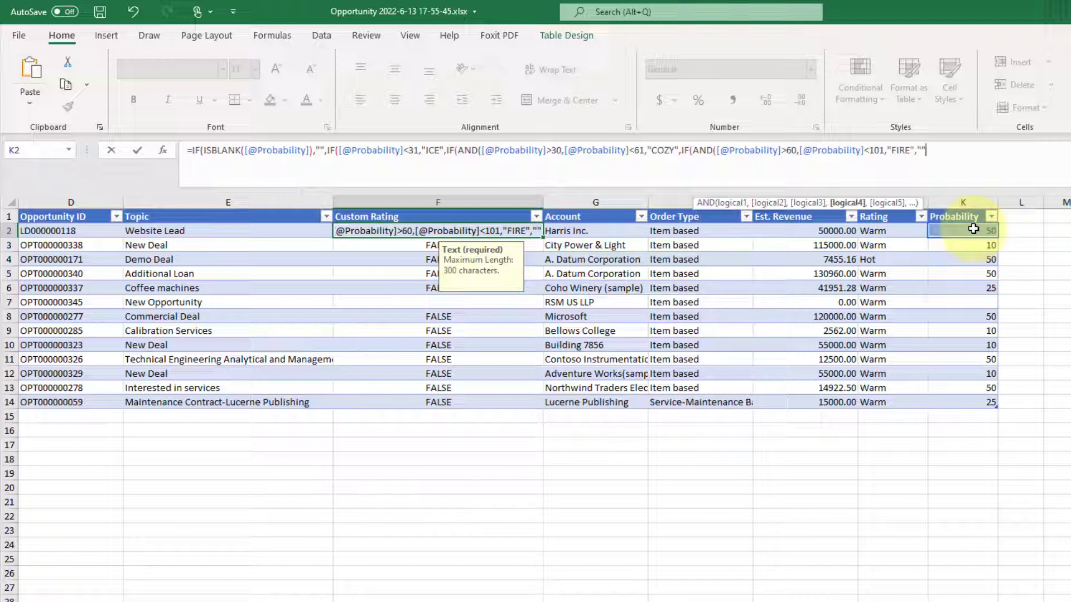
text()))))
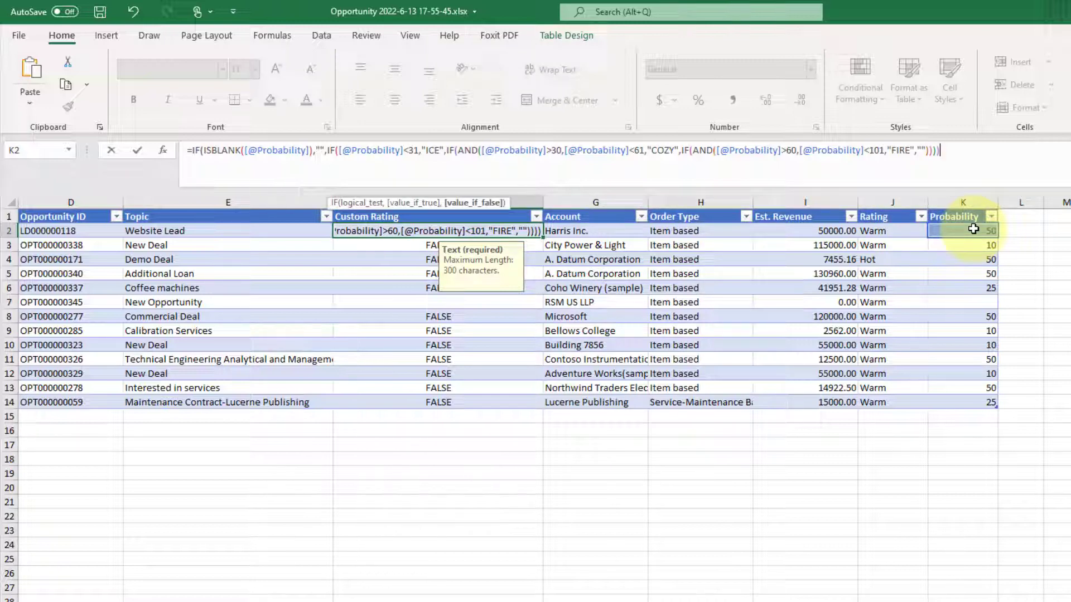
key(Return)
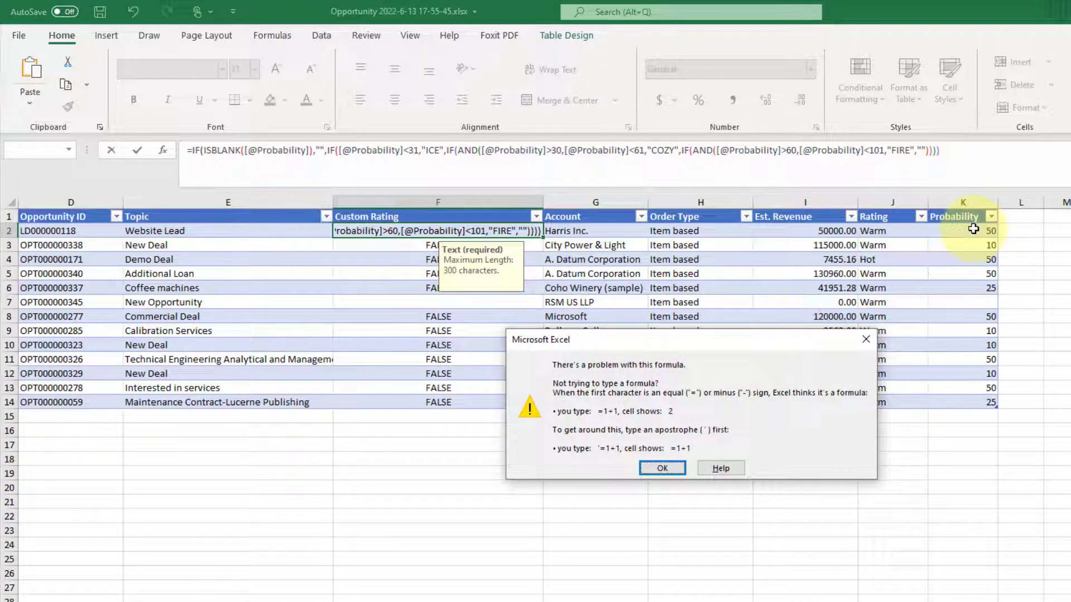
click(664, 469)
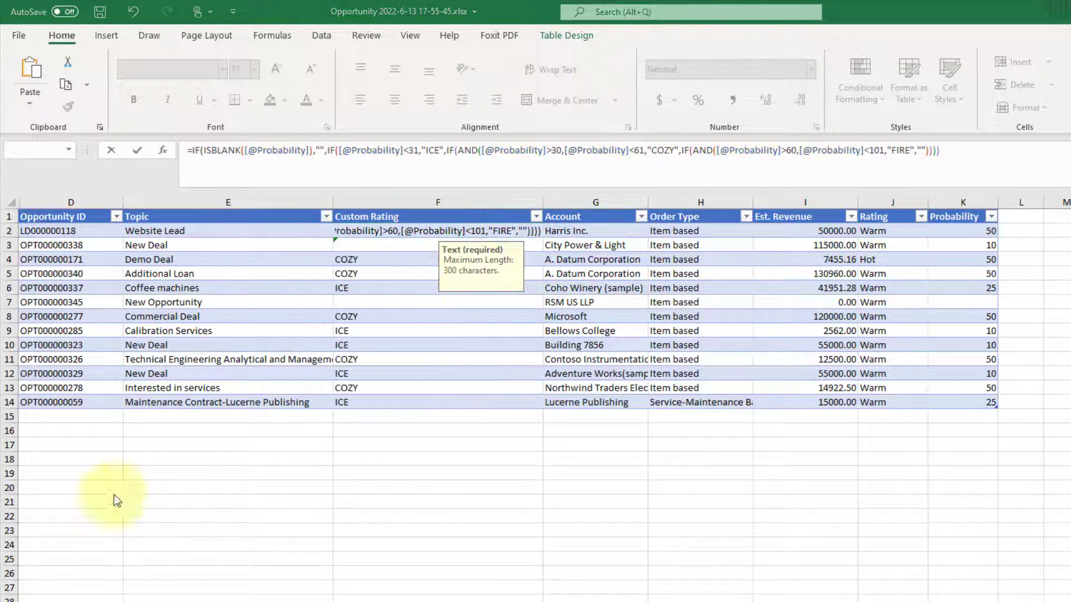
Step: Close both AND functions in the formula with a parenthesis after <61 and after <101, and commit it
click(645, 149)
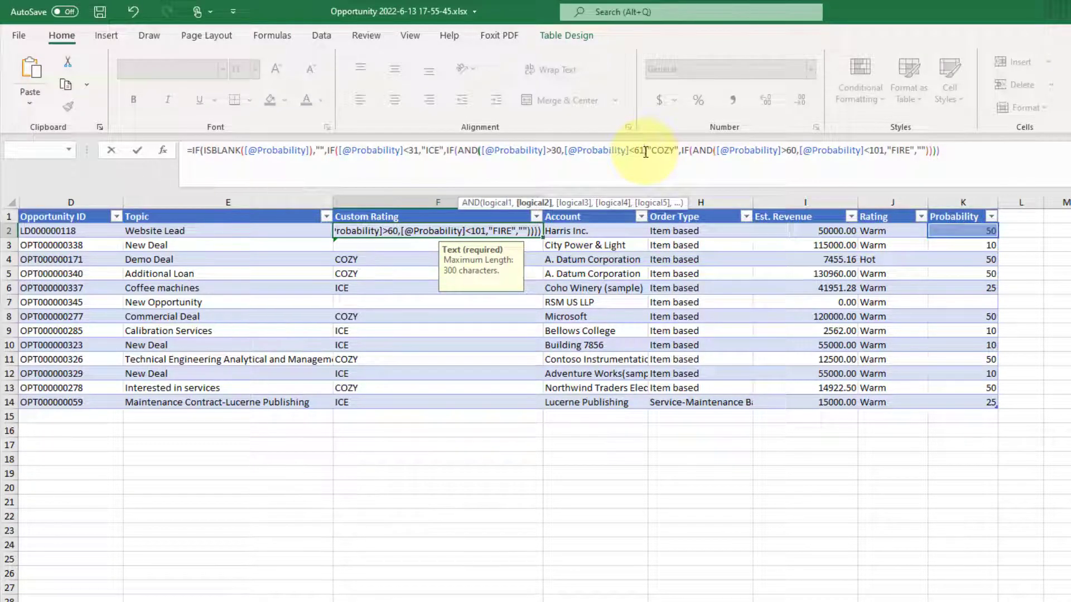
text())
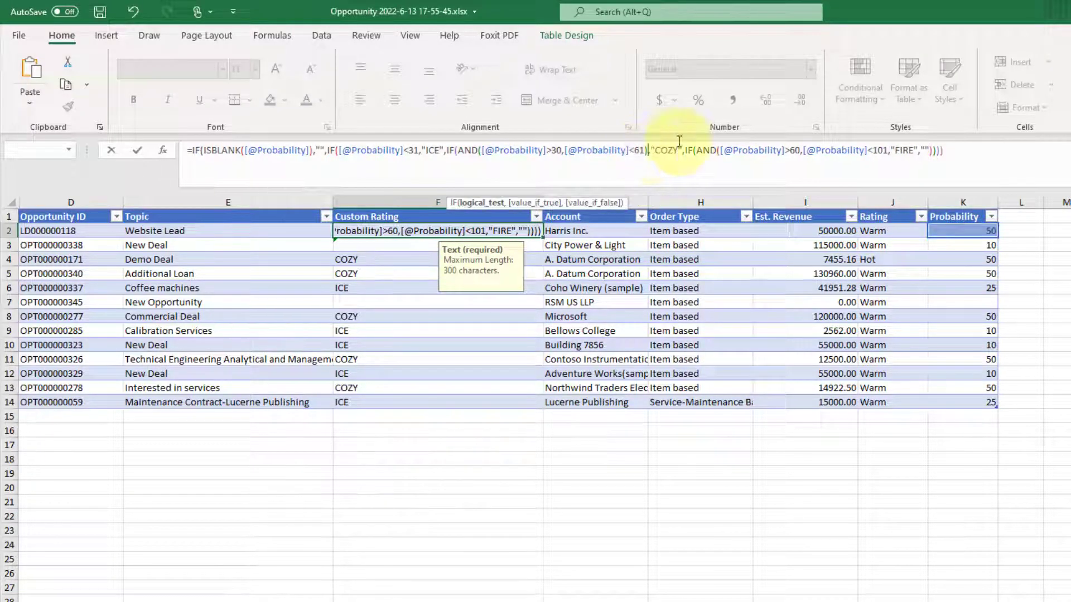
click(887, 150)
text())
key(Return)
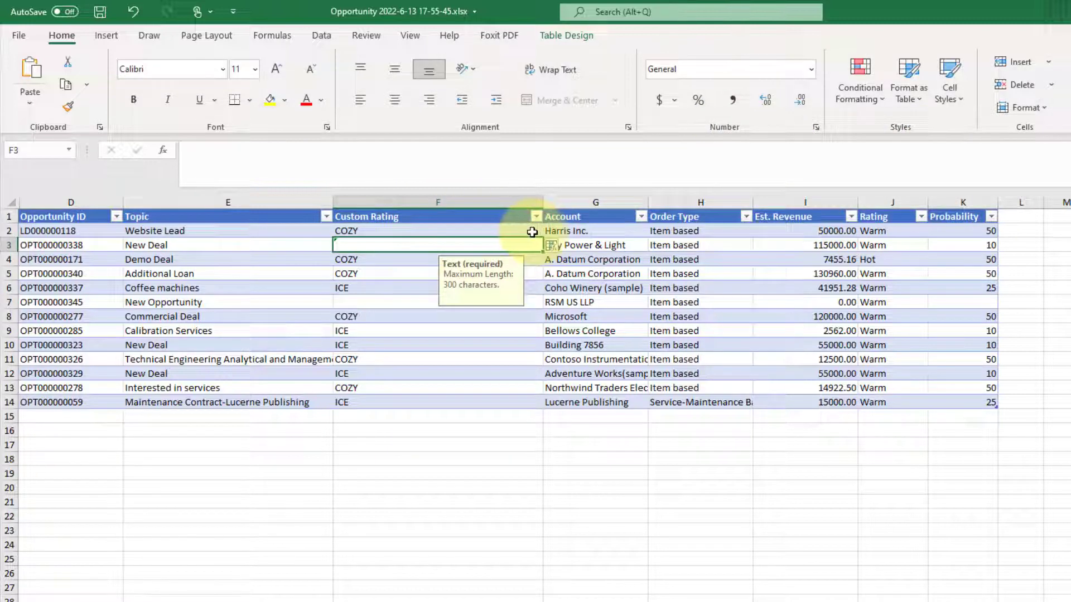
Step: Copy the Custom Rating formula from F2 down into the empty cell F3
click(534, 231)
drag(542, 241, 543, 244)
click(538, 461)
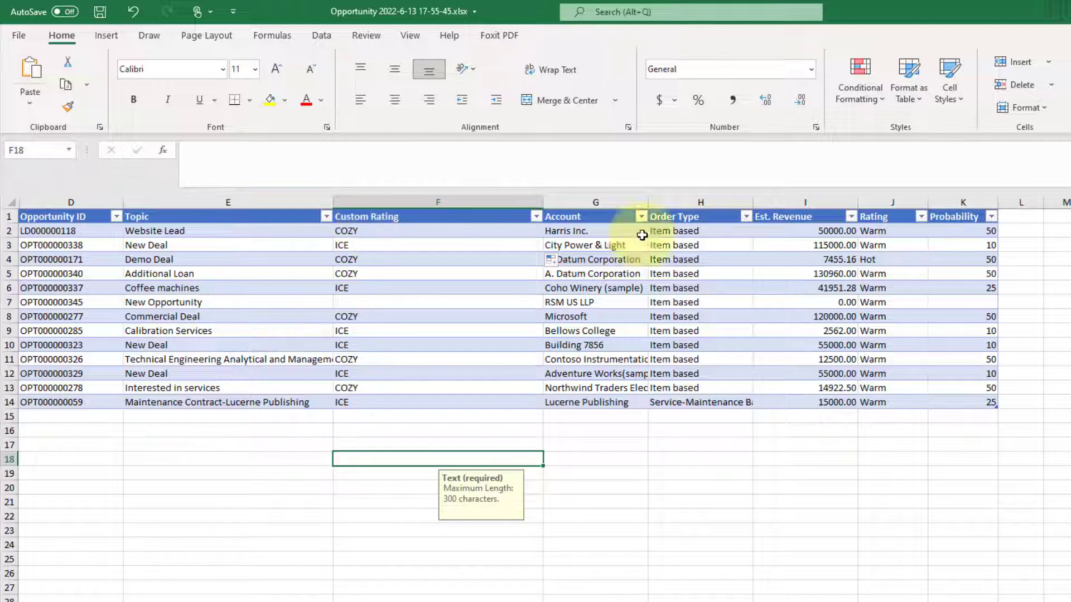
Step: Set the Probability of the New Opportunity row for RSM US LLP to 100 to test the Custom Rating formula
click(978, 301)
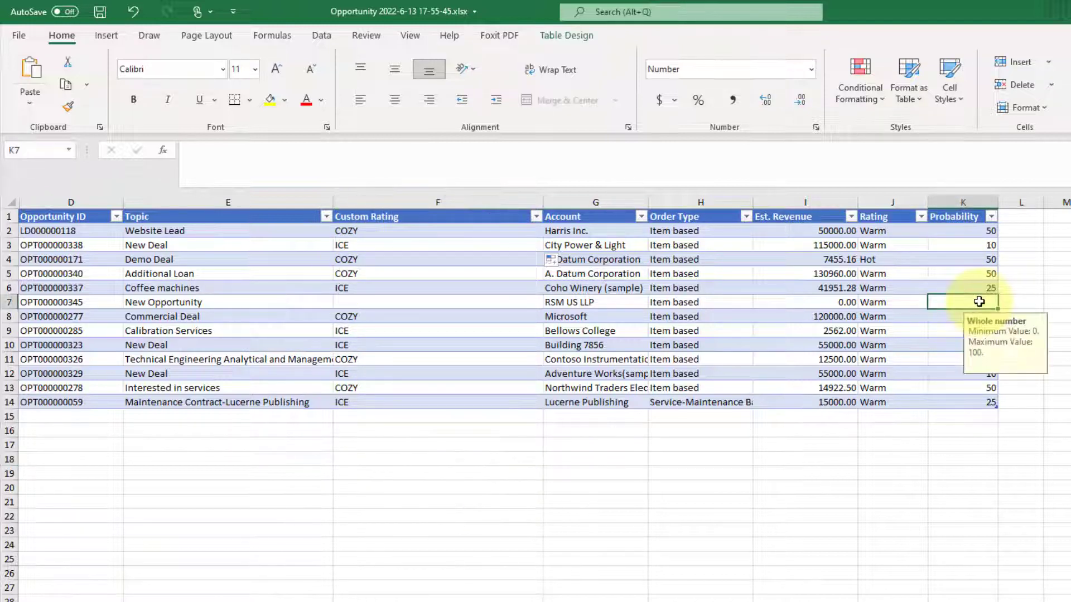
text(100)
key(Return)
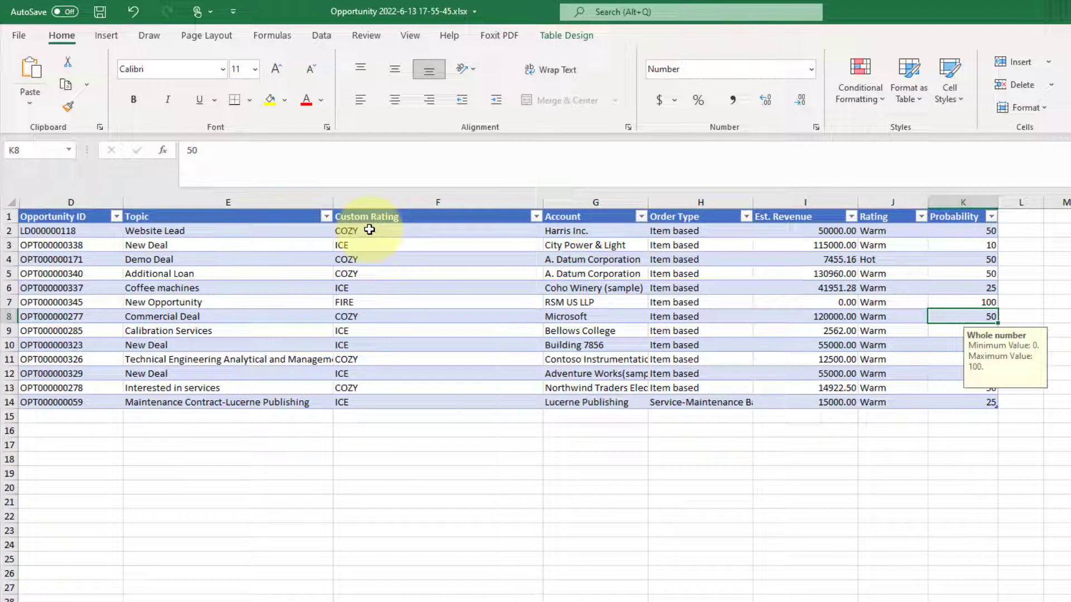
Step: Look through the conditional formatting highlight rules available for the Custom Rating column without applying any
click(322, 40)
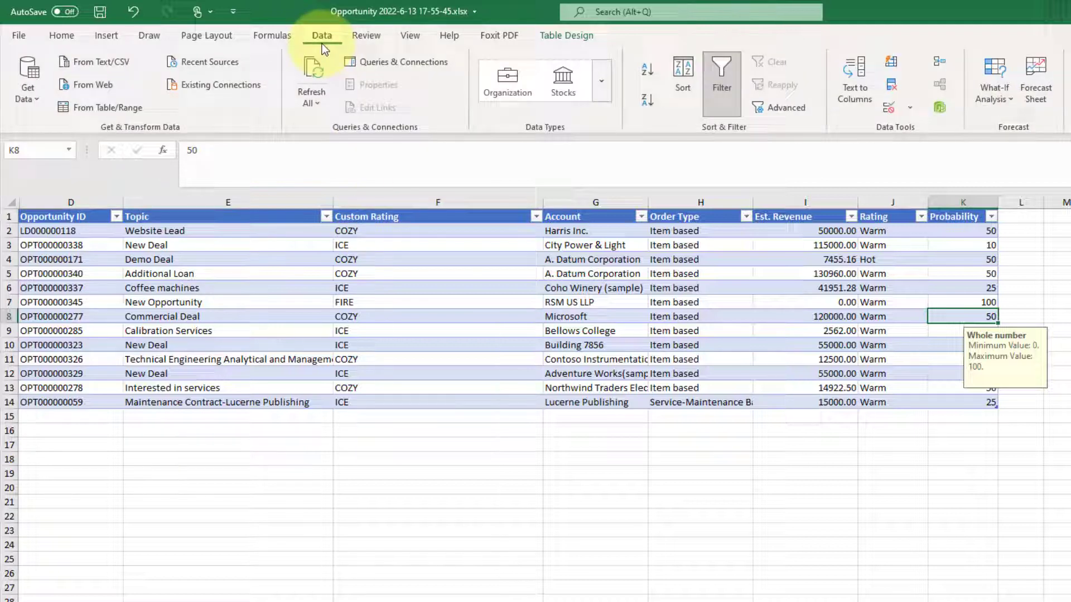
click(61, 35)
click(365, 231)
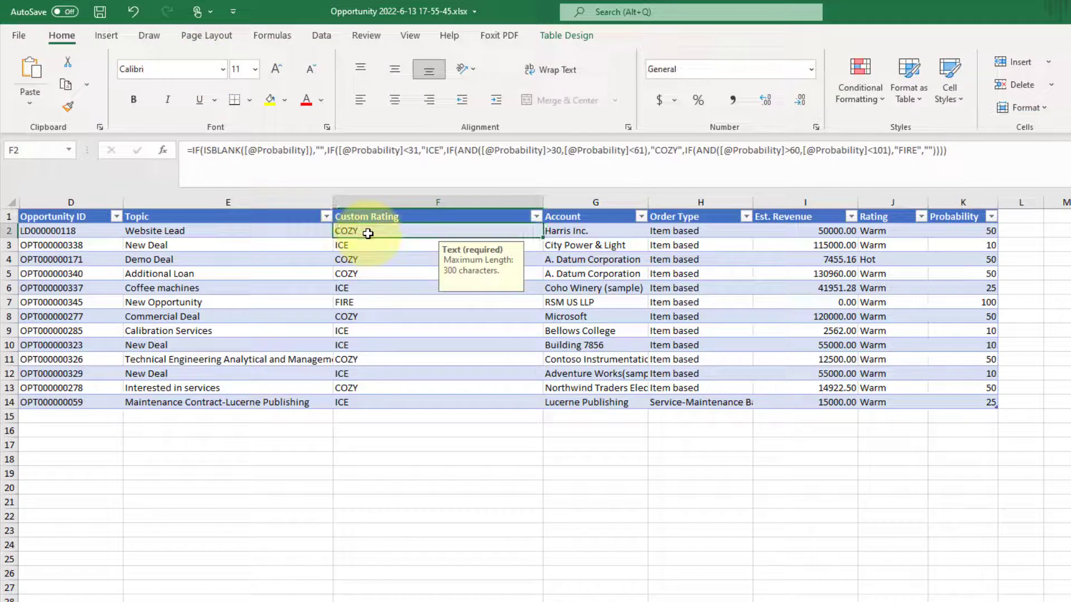
click(374, 201)
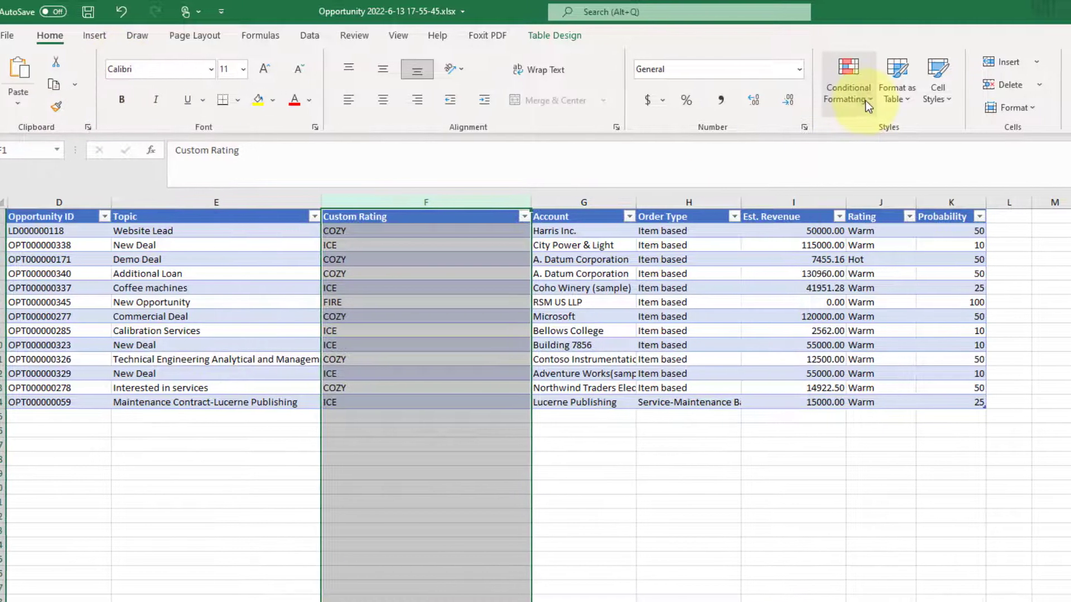
click(859, 84)
mouse_move(780, 139)
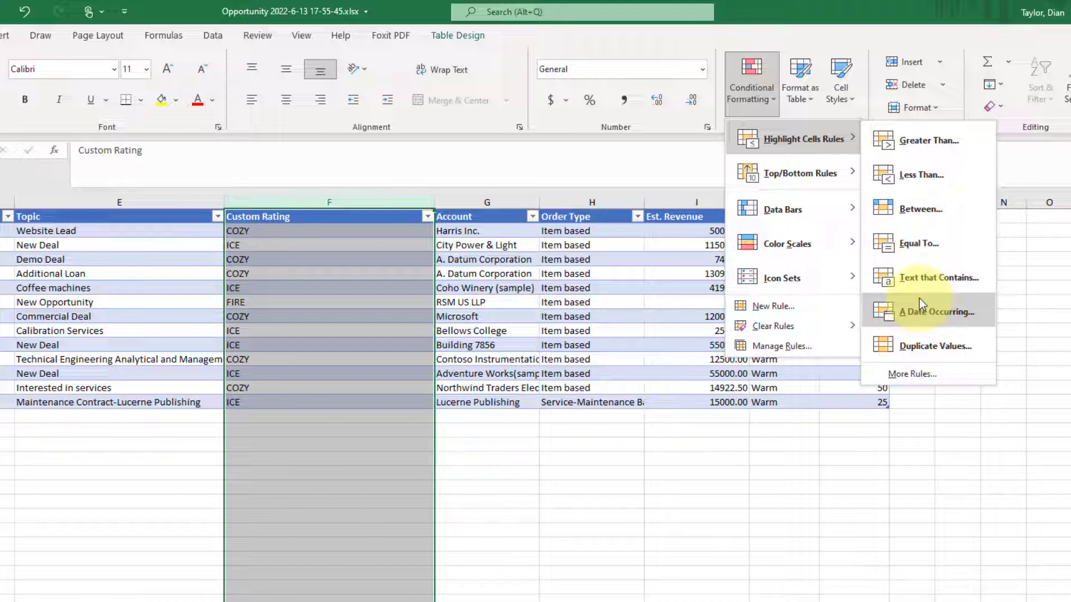
click(1046, 169)
click(574, 460)
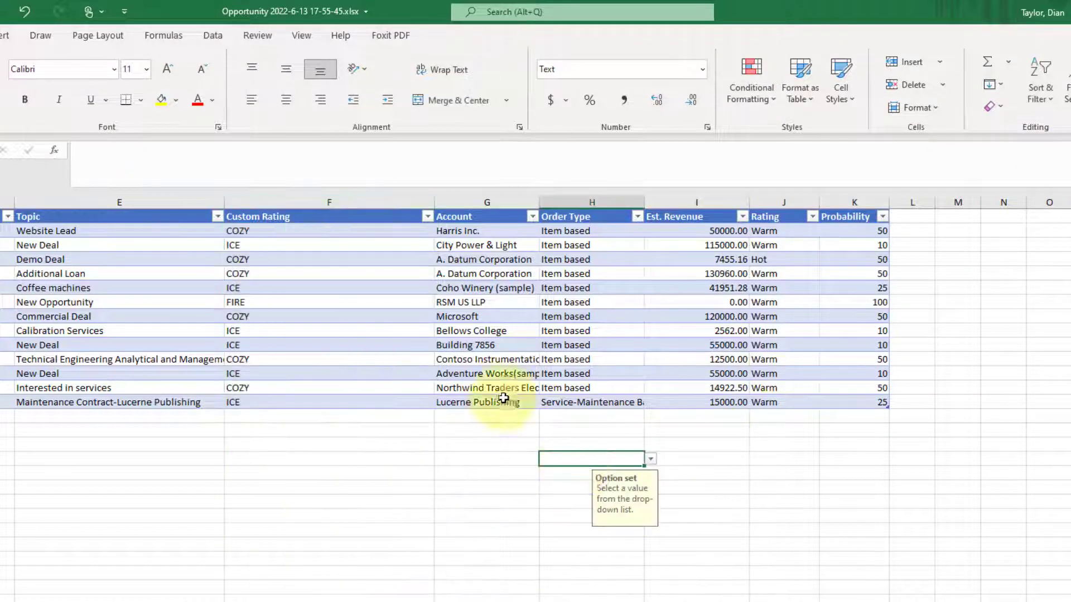
Step: Insert a new table column between Est. Revenue and Rating and clear its inherited formatting
click(705, 201)
right_click(729, 197)
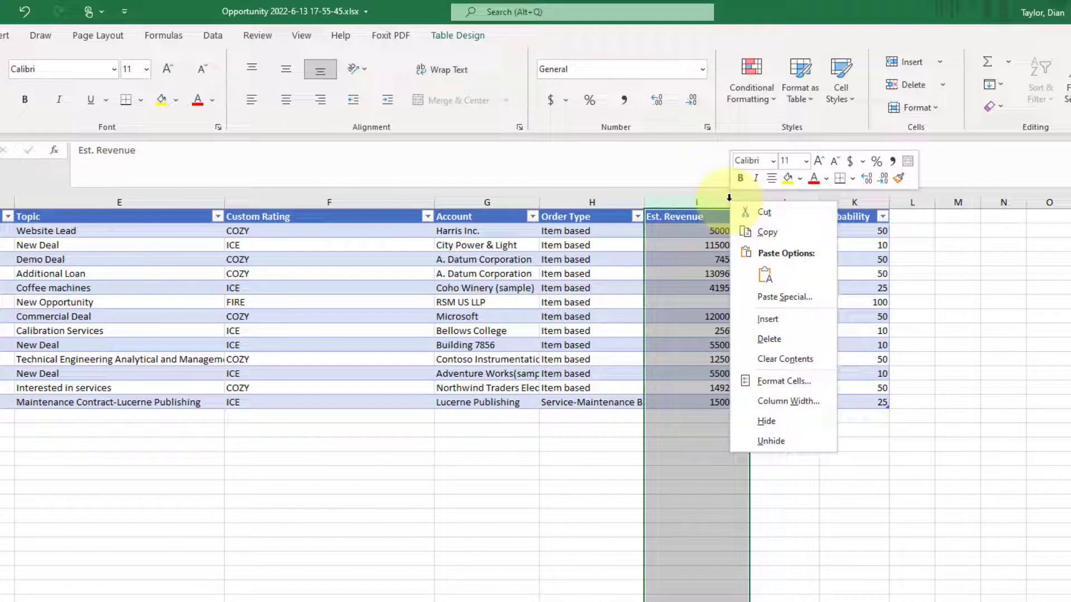
key(Escape)
click(778, 202)
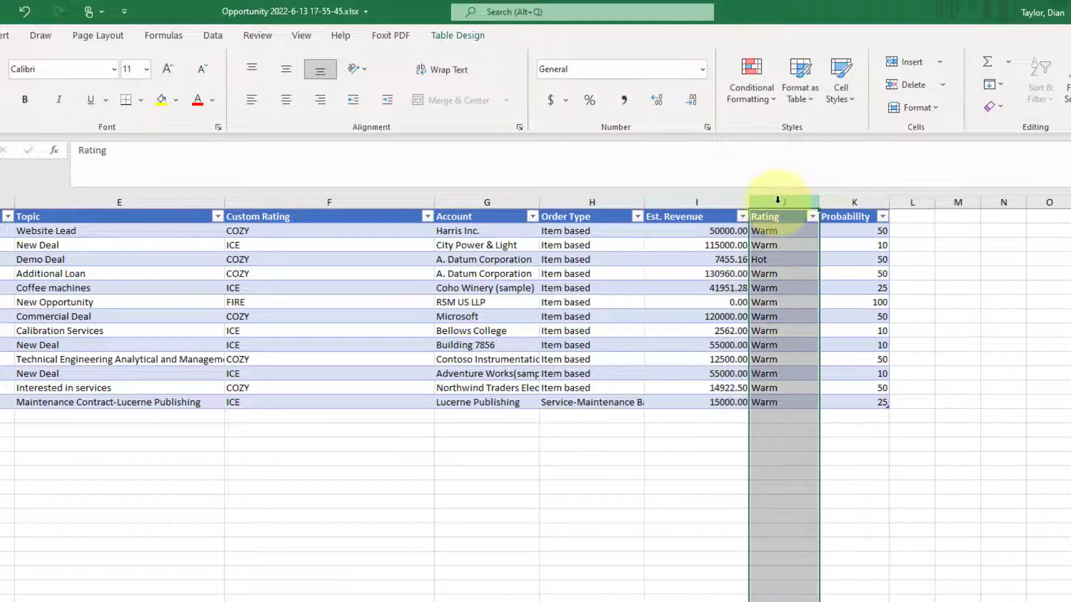
right_click(778, 199)
click(838, 320)
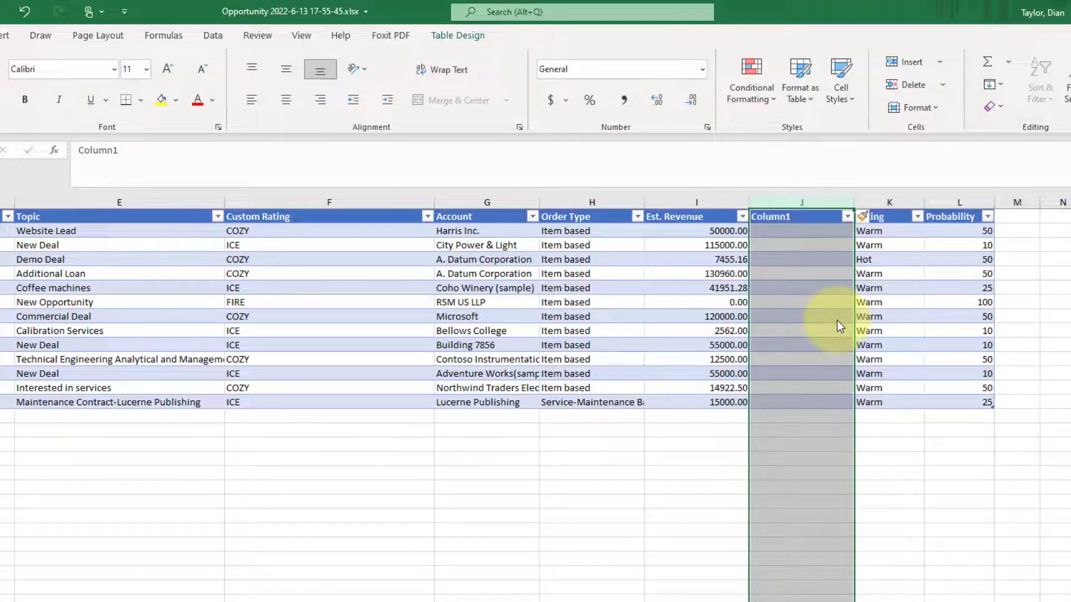
click(862, 217)
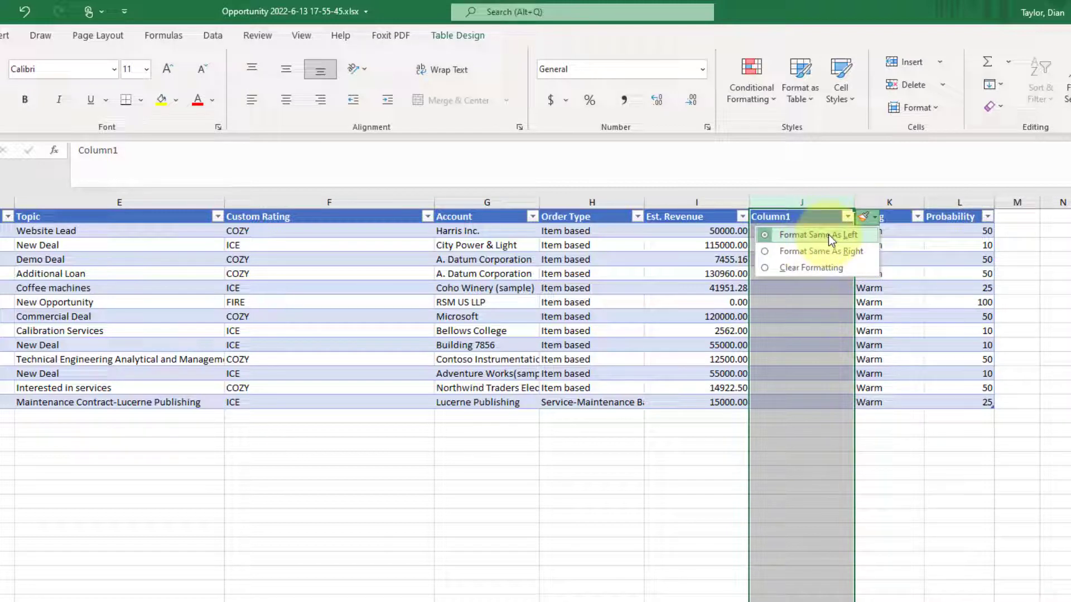
click(821, 269)
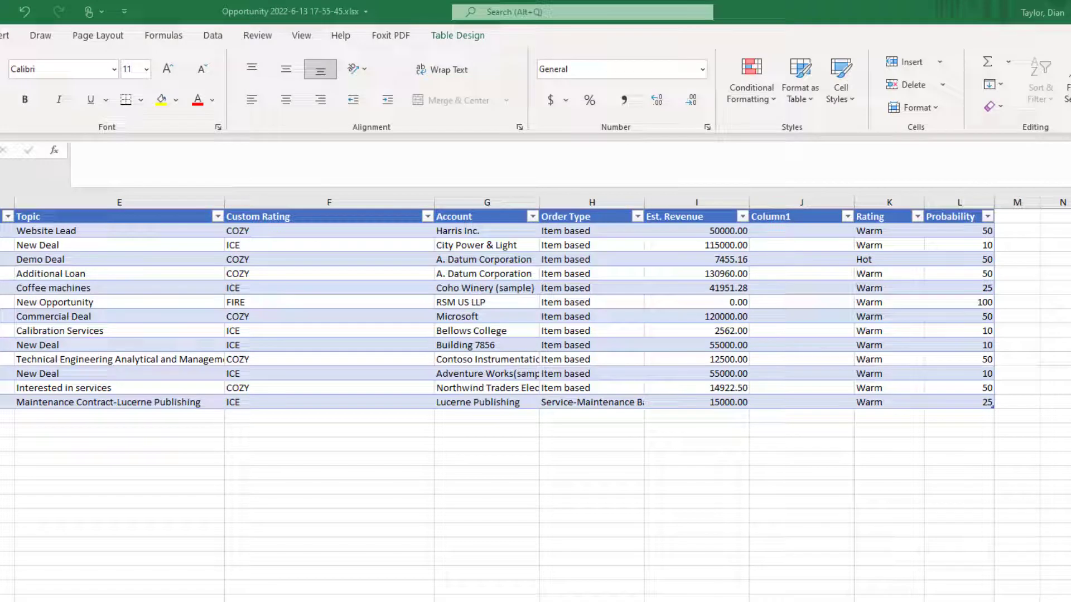
click(774, 230)
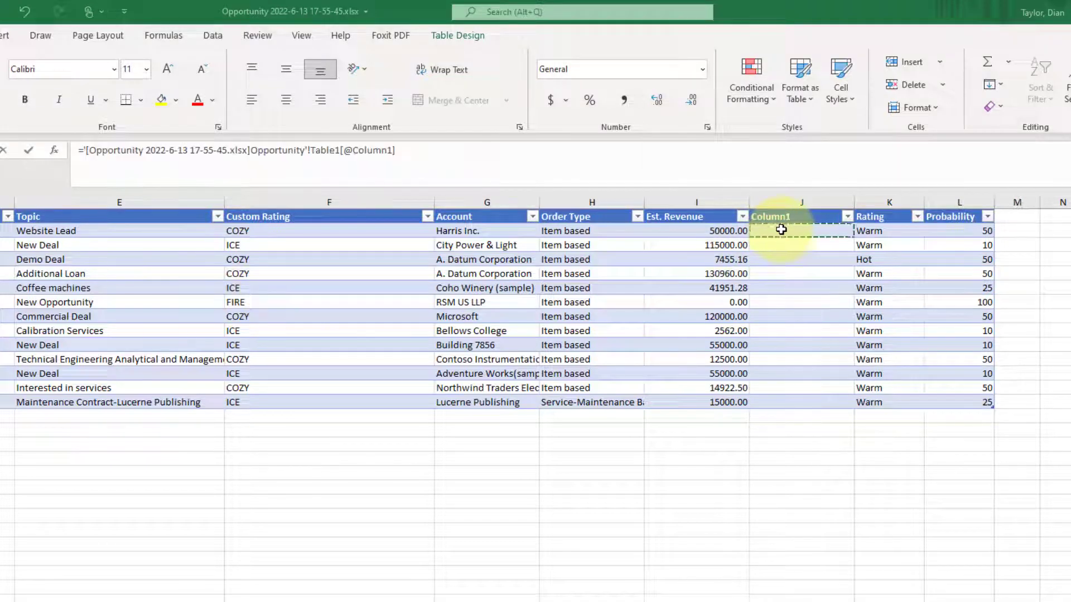
key(Escape)
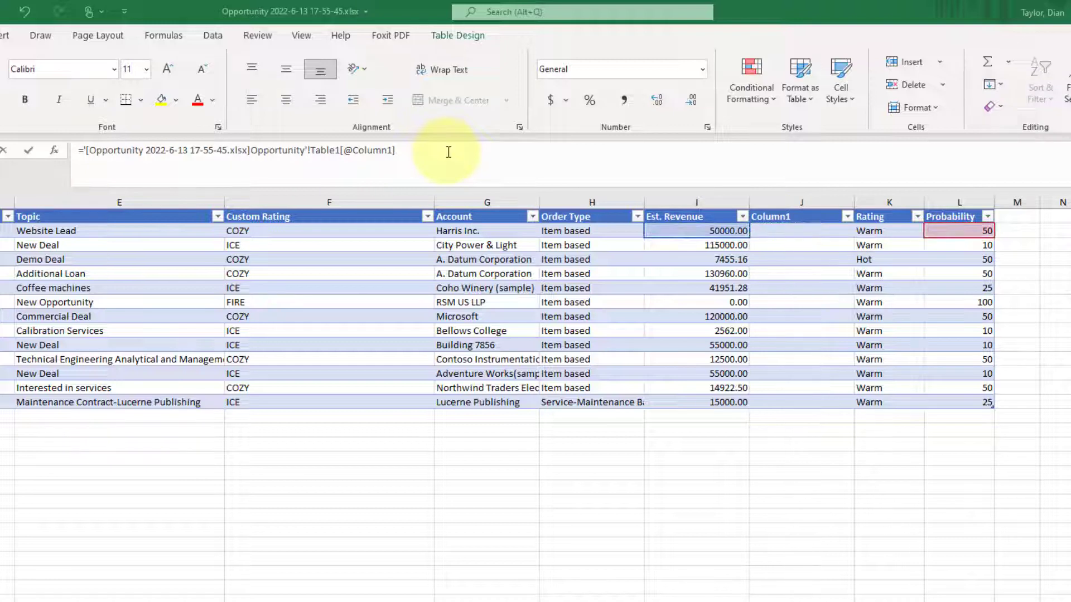
key(ctrl+a)
key(BackSpace)
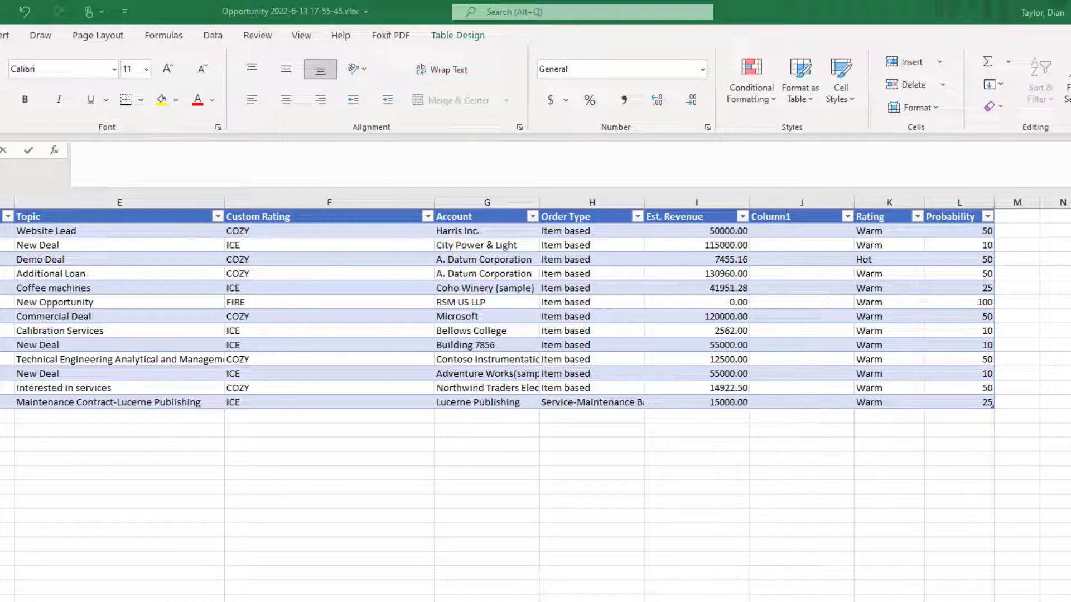
click(801, 202)
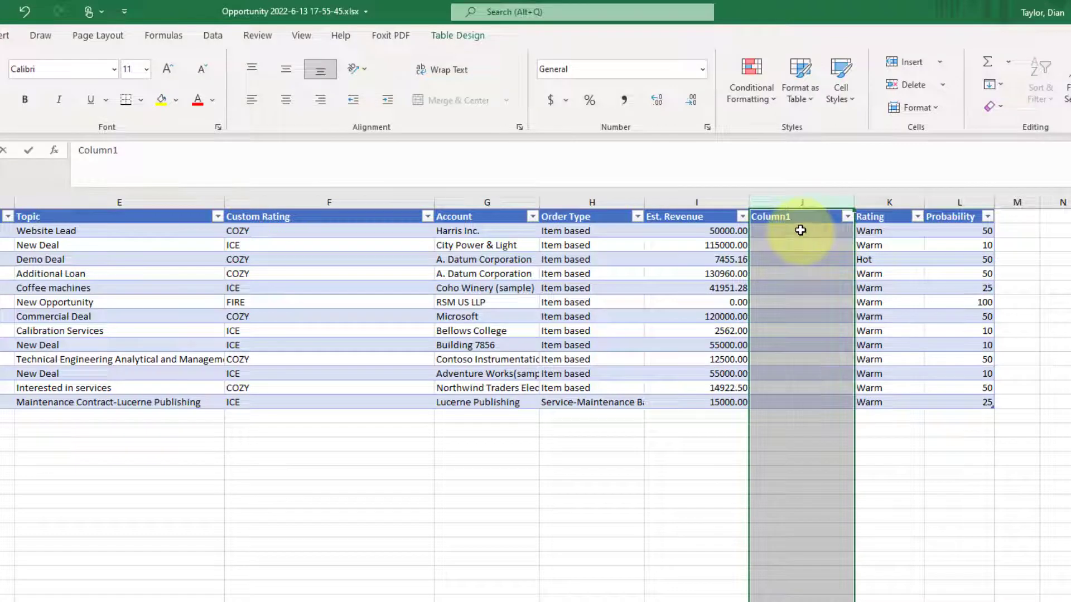
click(802, 231)
click(657, 160)
key(ctrl+v)
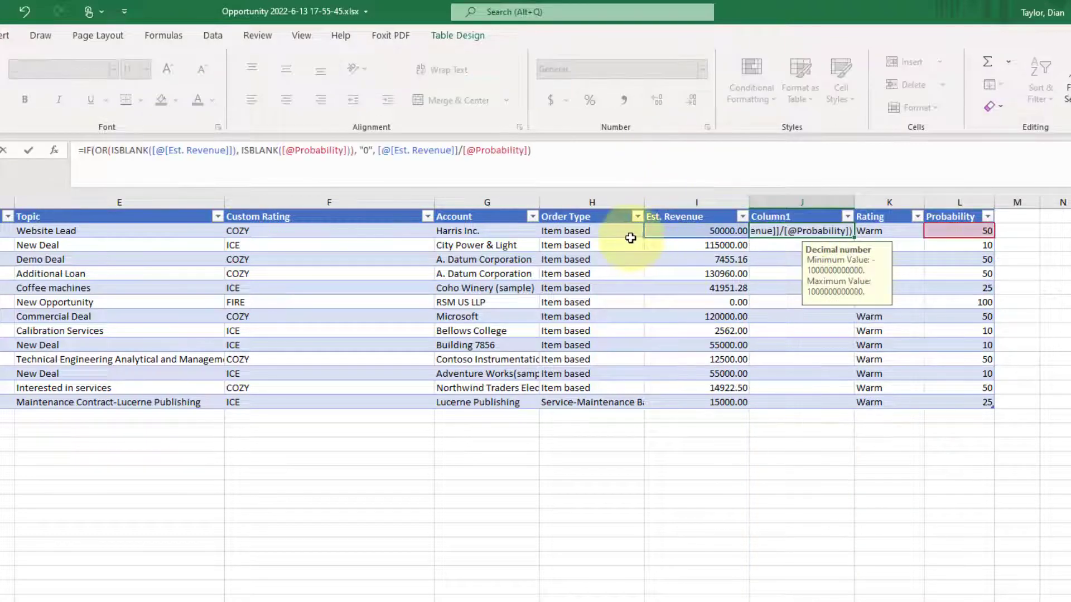
key(Return)
click(817, 231)
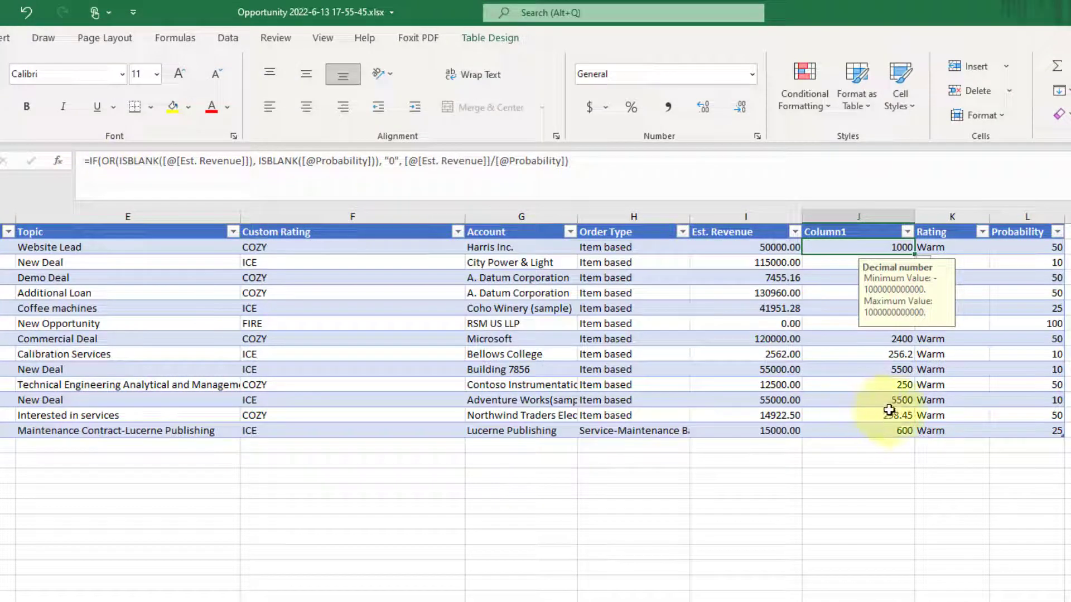
Step: Try clearing the new column's calculated cell in the Lucerne Publishing row, and undo the deletion
click(898, 427)
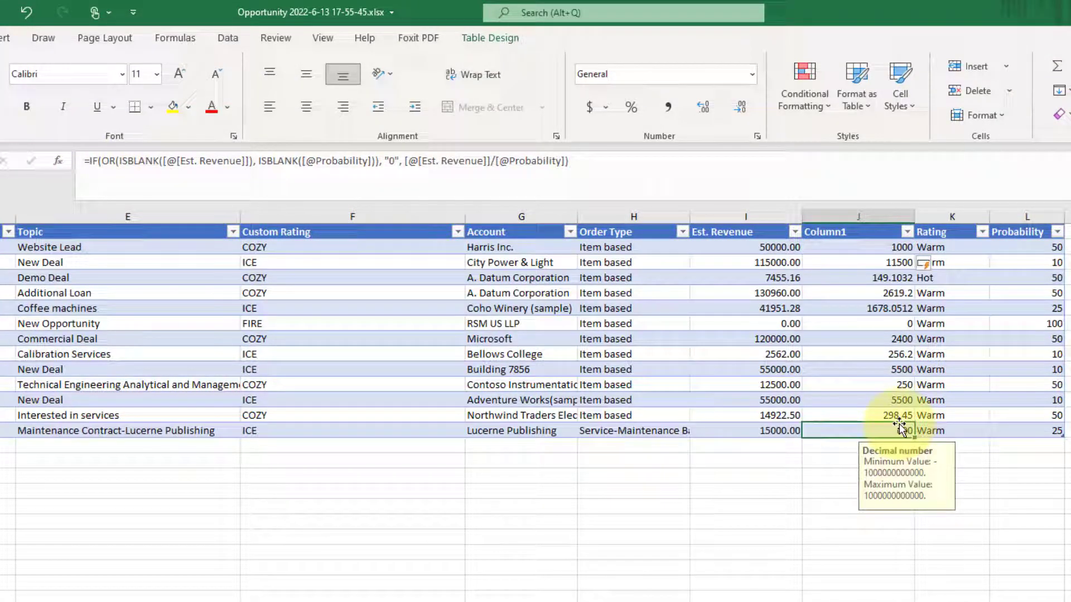
key(Delete)
key(Return)
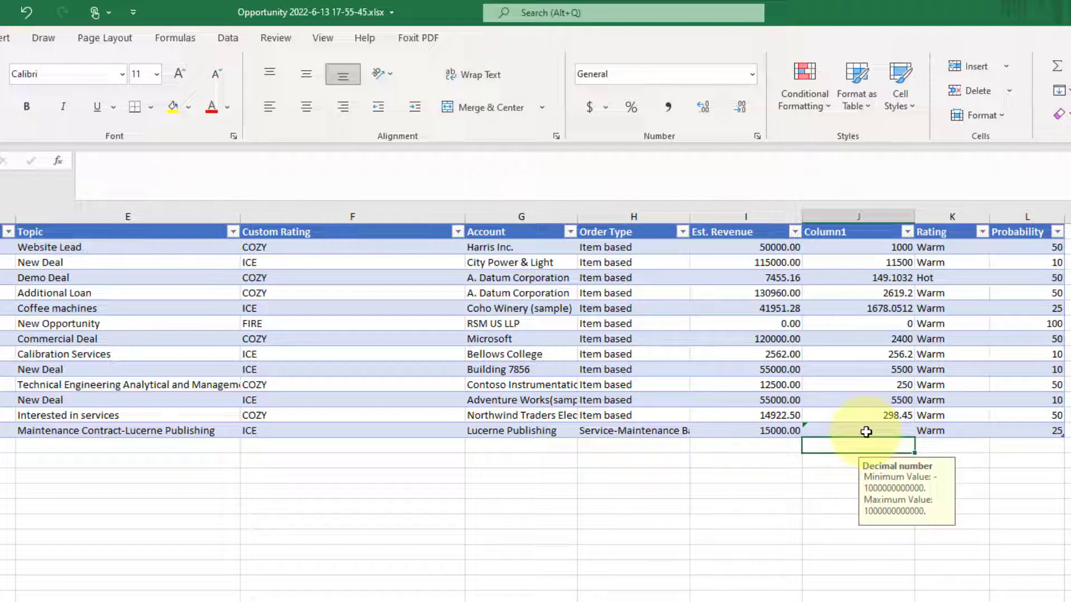
key(ctrl+z)
Step: Test the blank handling by clearing the Est. Revenue of the Lucerne Publishing row, and undo the deletion
click(778, 430)
key(Delete)
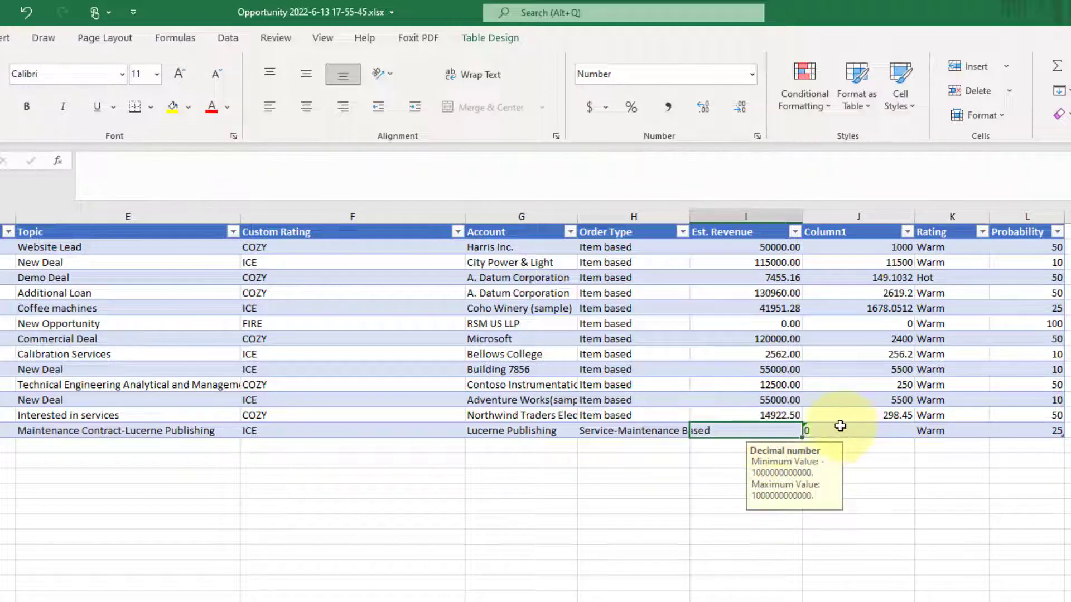
click(950, 475)
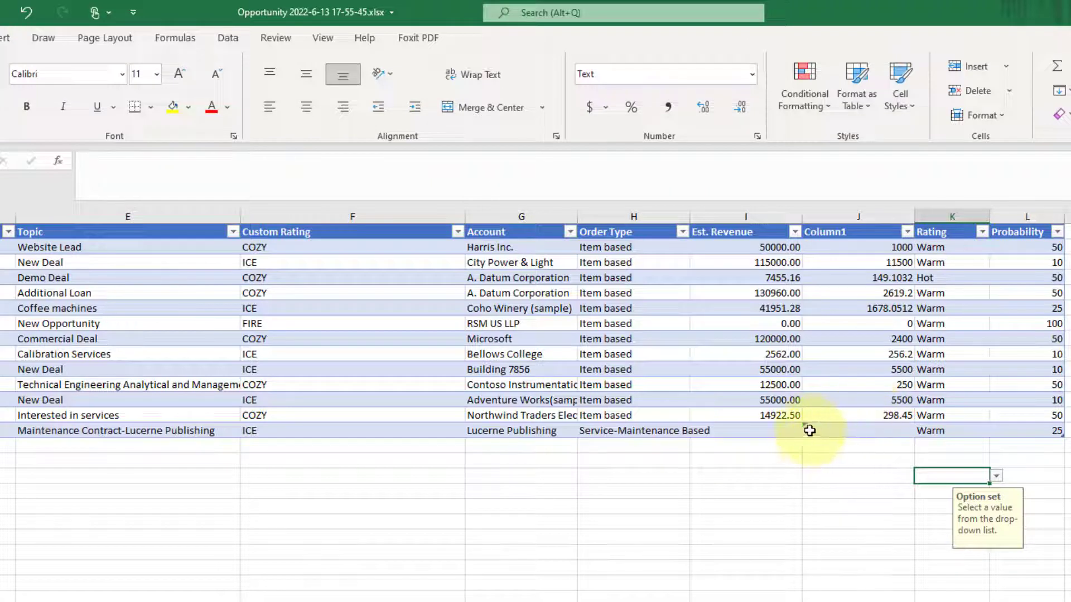
click(796, 417)
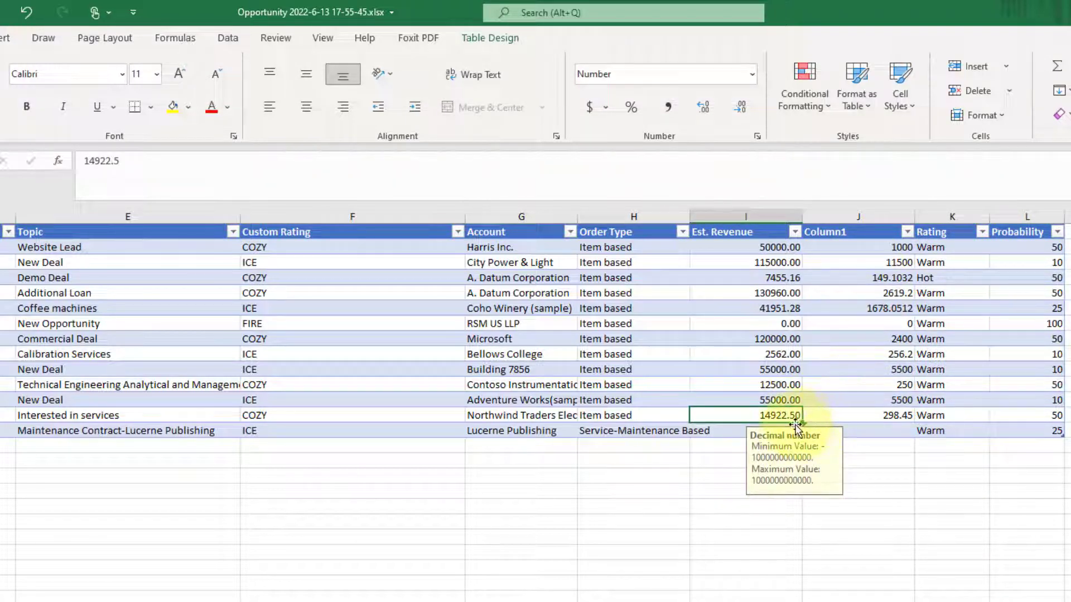
click(890, 472)
key(ctrl+z)
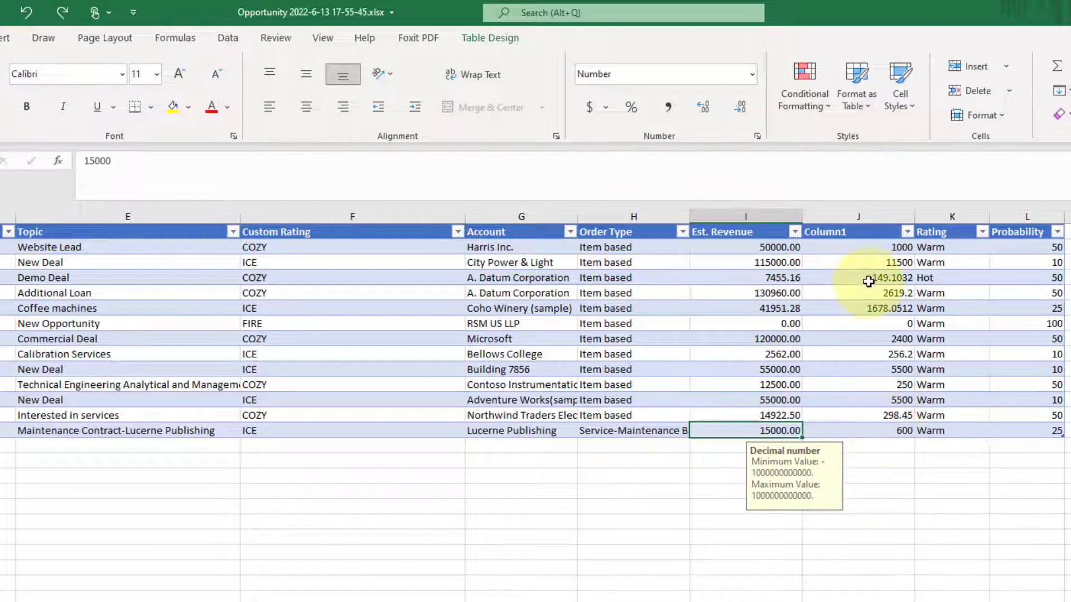
Step: Rename the new calculated column's header in J1 to Weighted Revenue
click(869, 247)
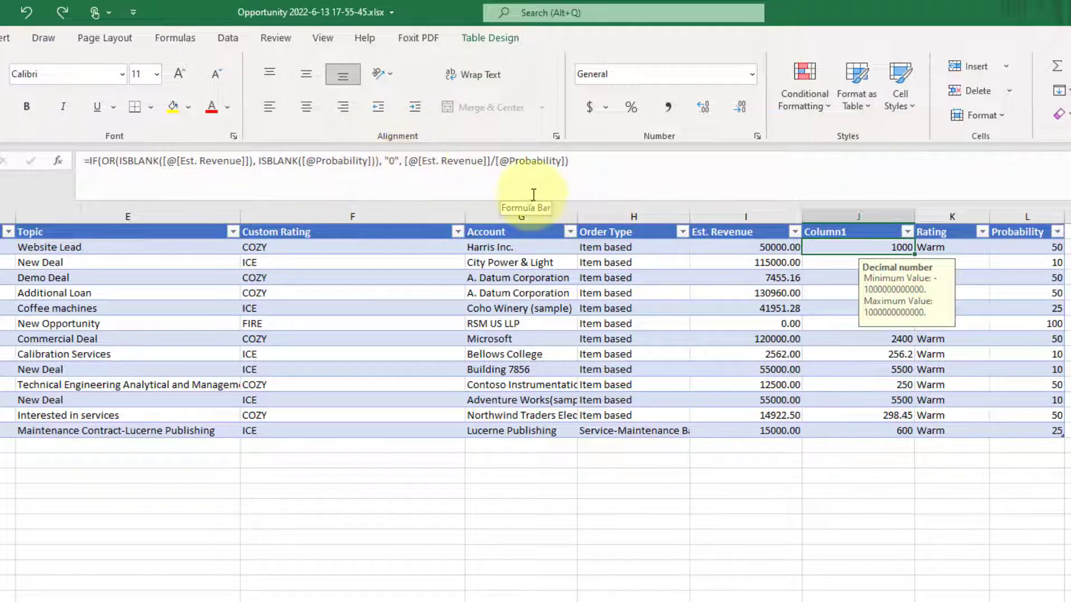
click(839, 233)
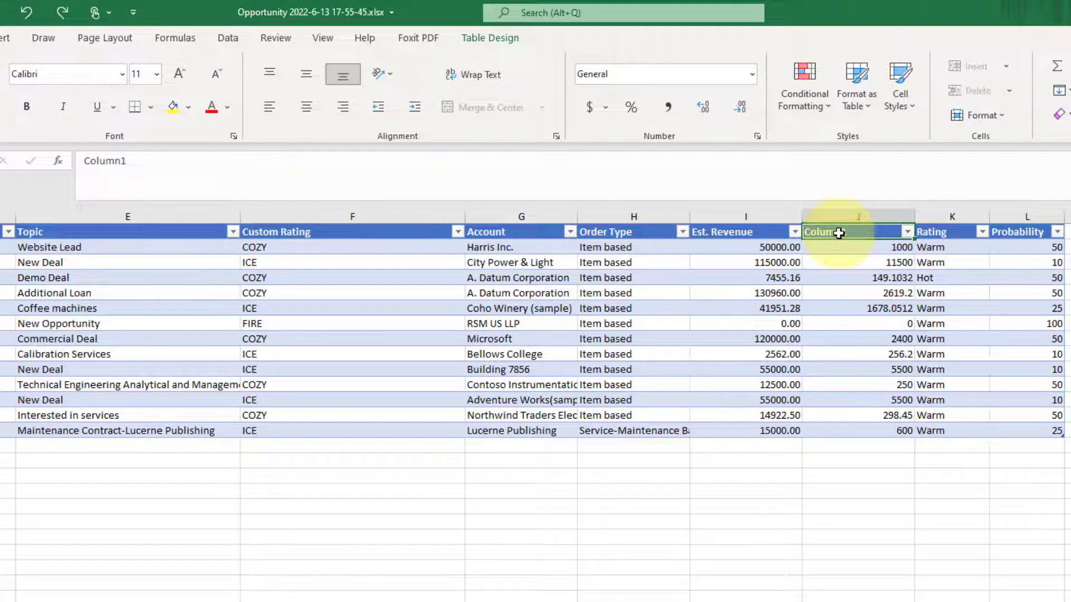
text(Weighted Revenue)
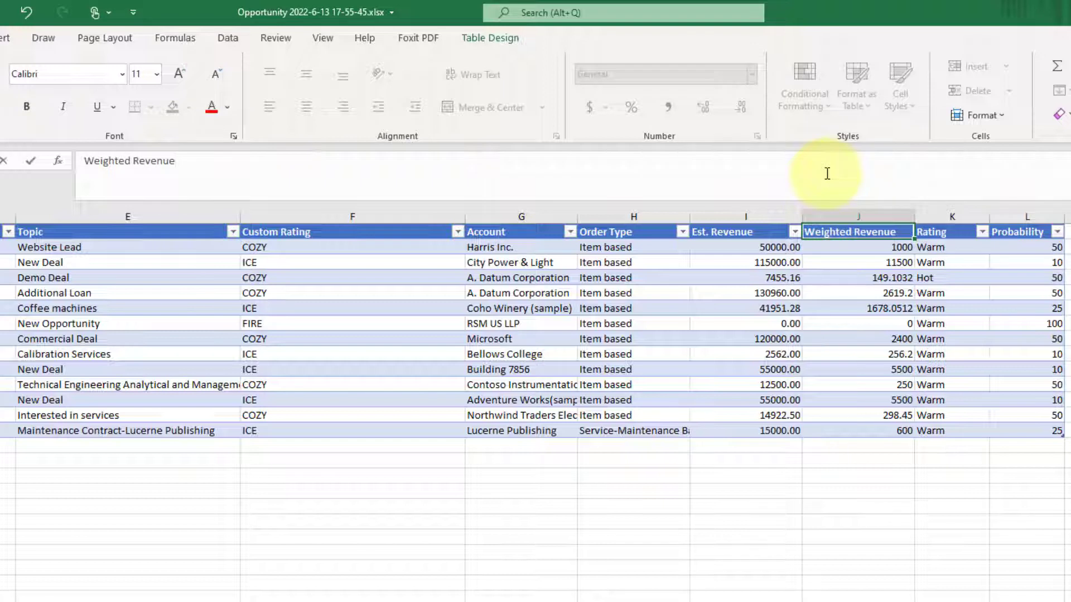
key(Return)
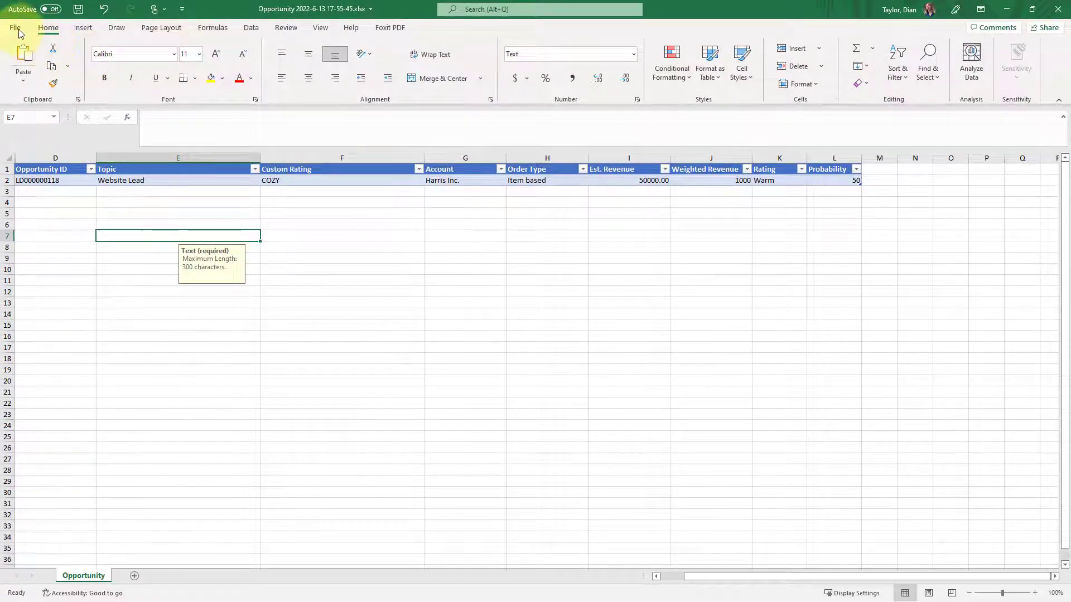
Step: Save the template workbook and minimize it to return to the Dynamics 365 opportunities list
click(16, 29)
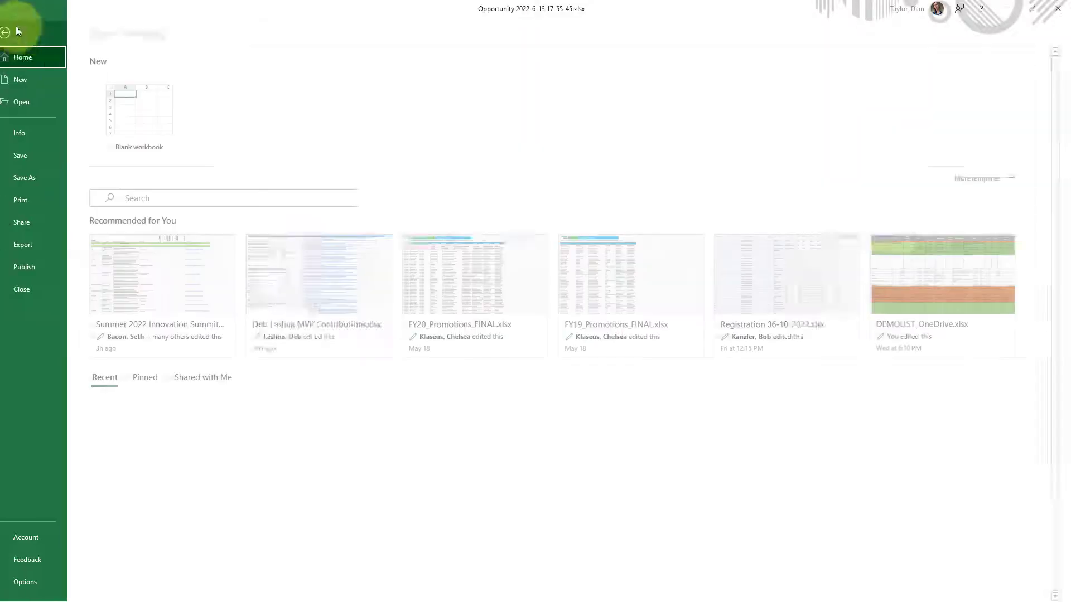
click(39, 155)
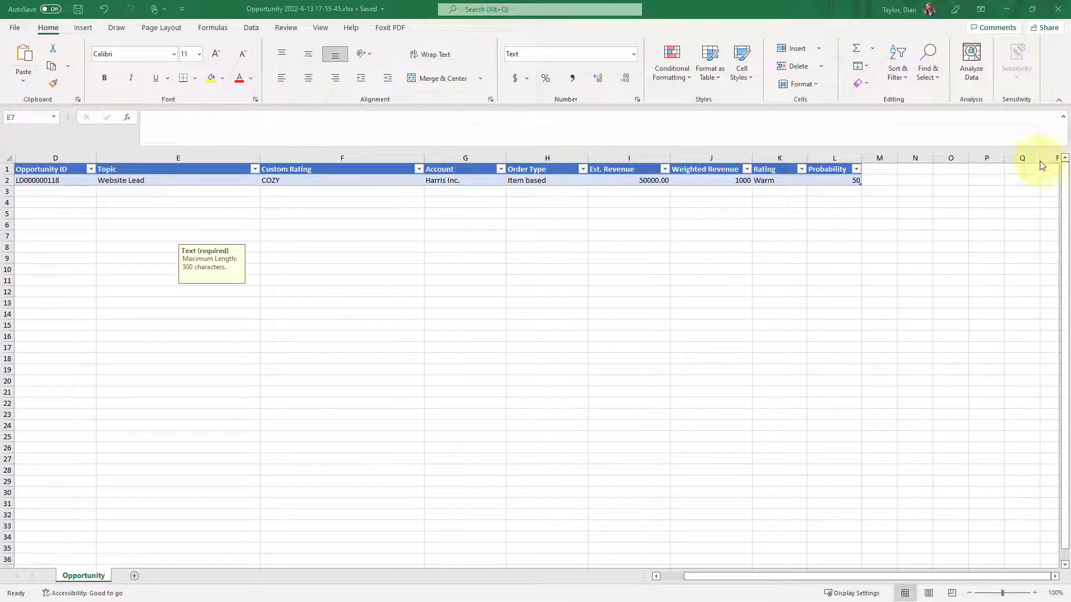
click(1007, 13)
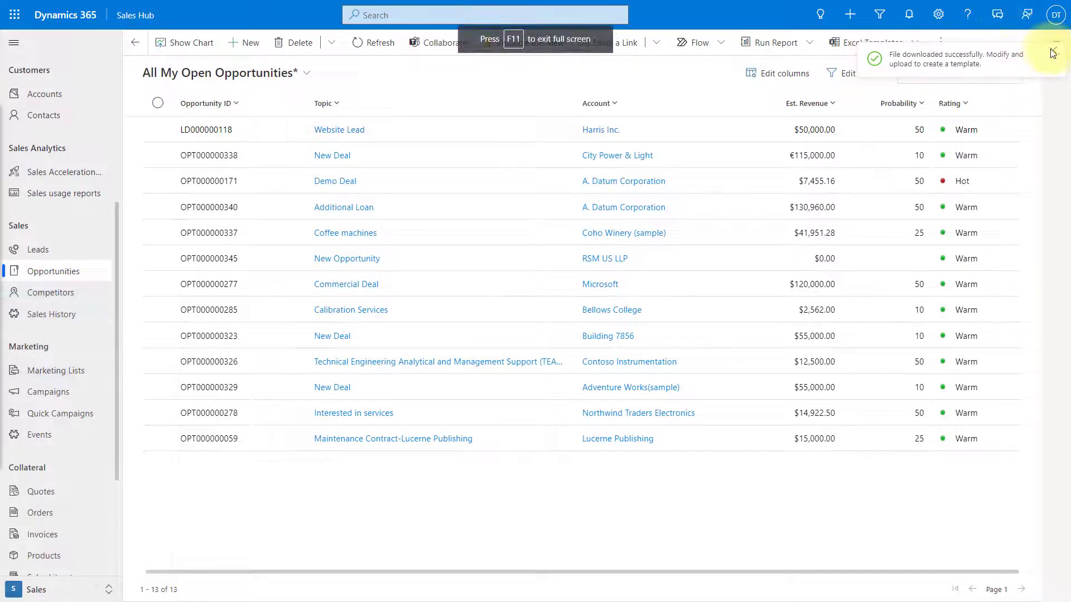
click(916, 44)
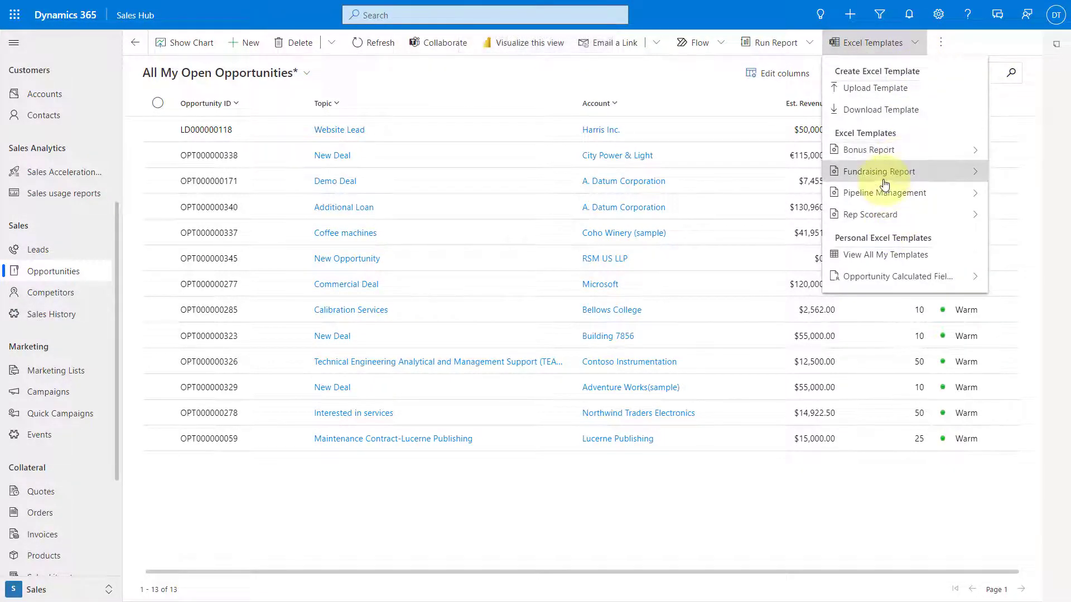
click(869, 91)
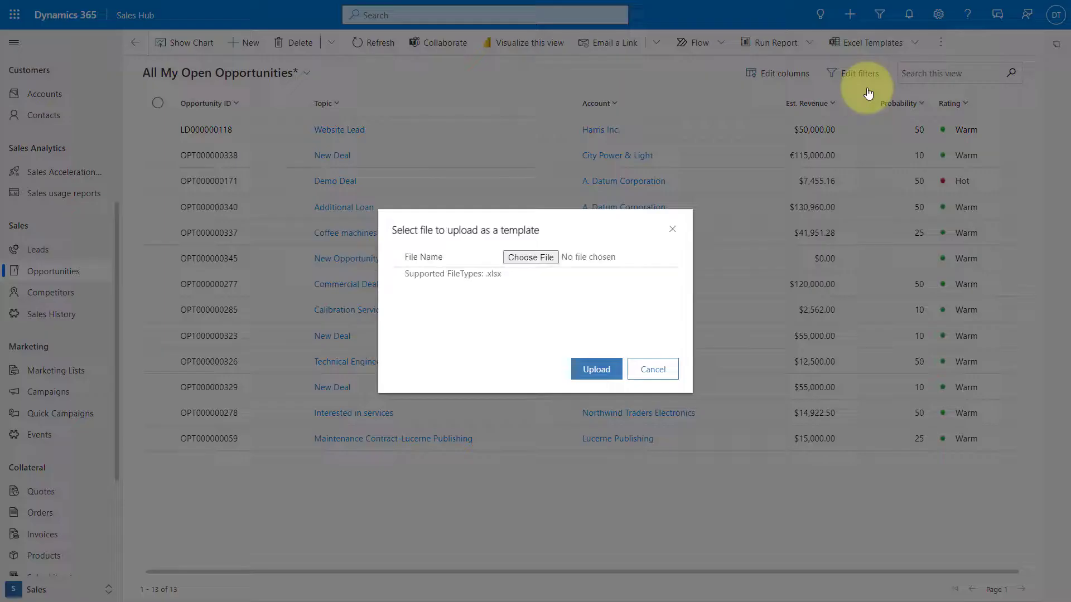
click(531, 258)
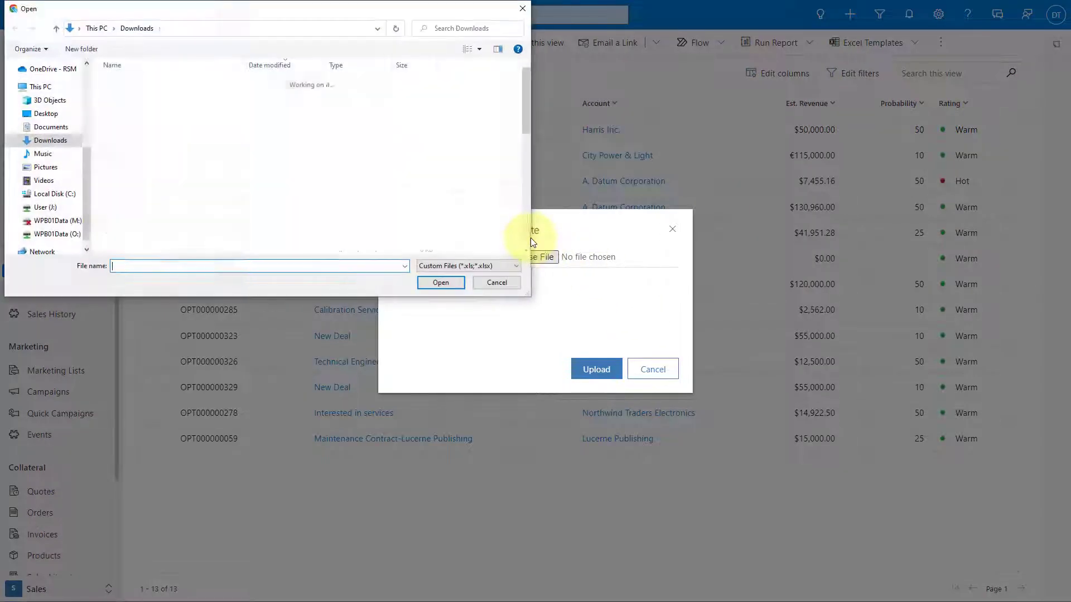
double_click(204, 98)
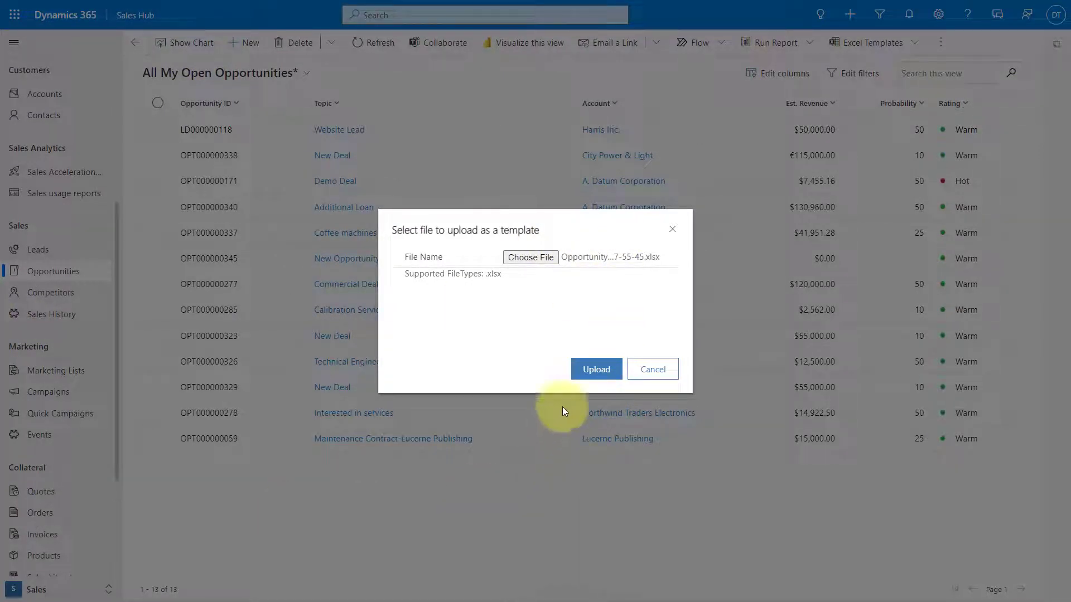
click(594, 368)
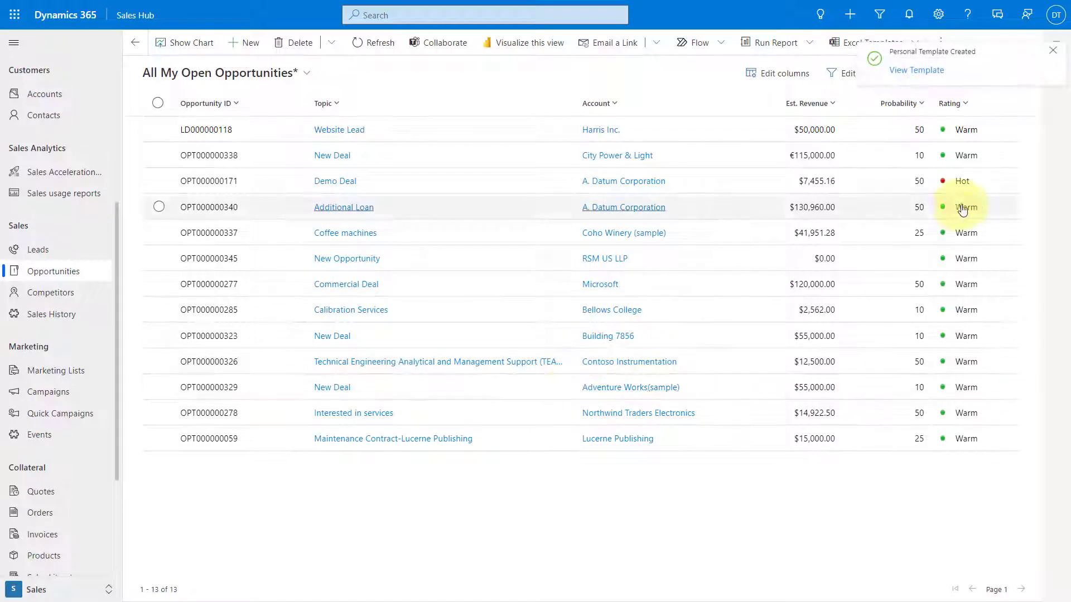
click(1052, 50)
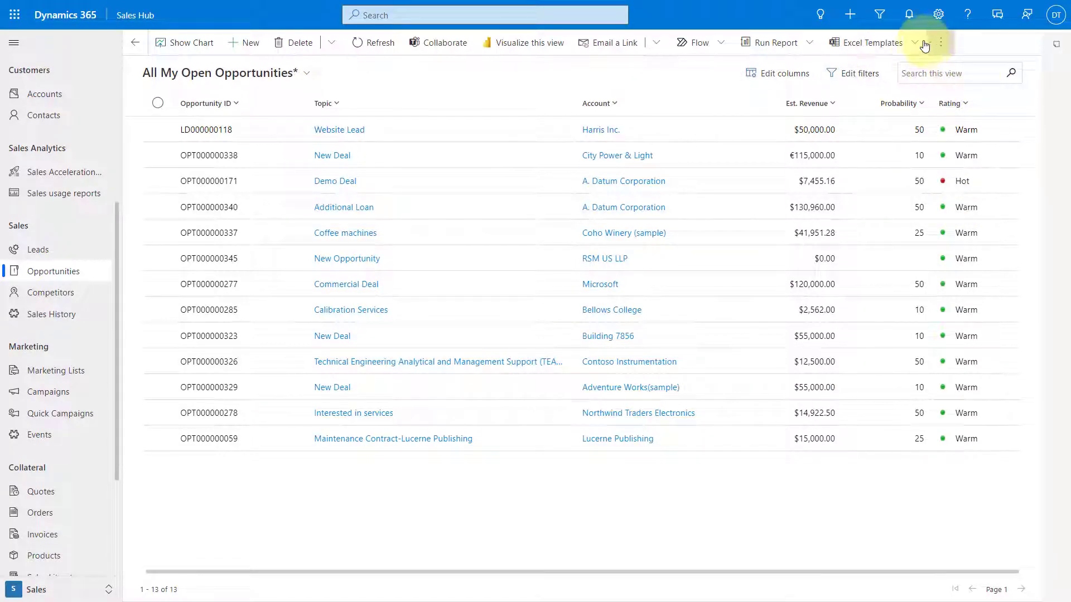
Step: Download the open opportunities with the personal template Opportunity 2022-6-13 and check the Weighted Revenue column in the opened file
click(916, 41)
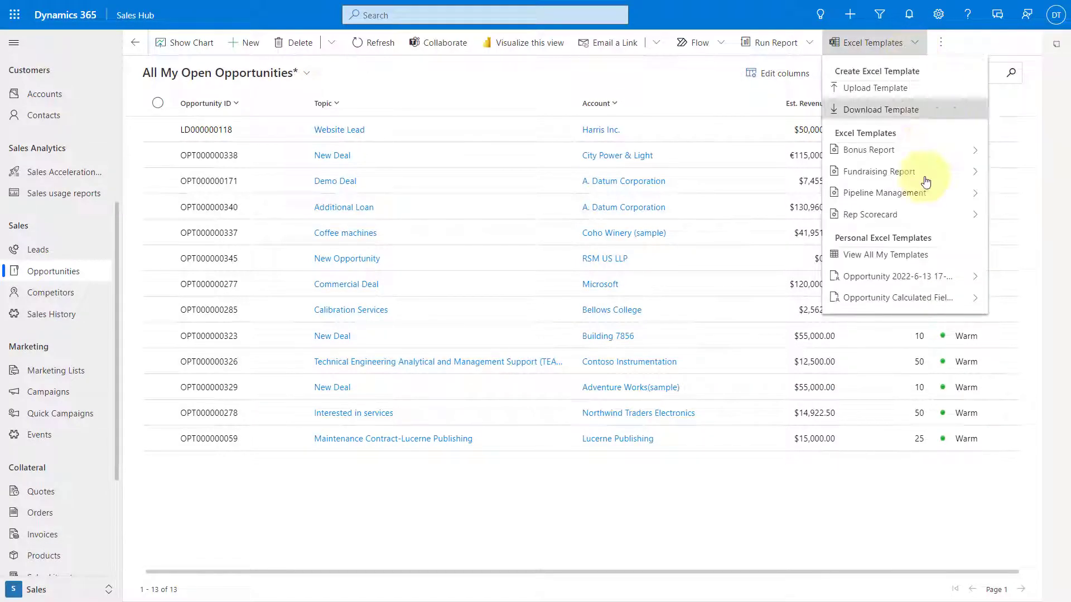
click(893, 277)
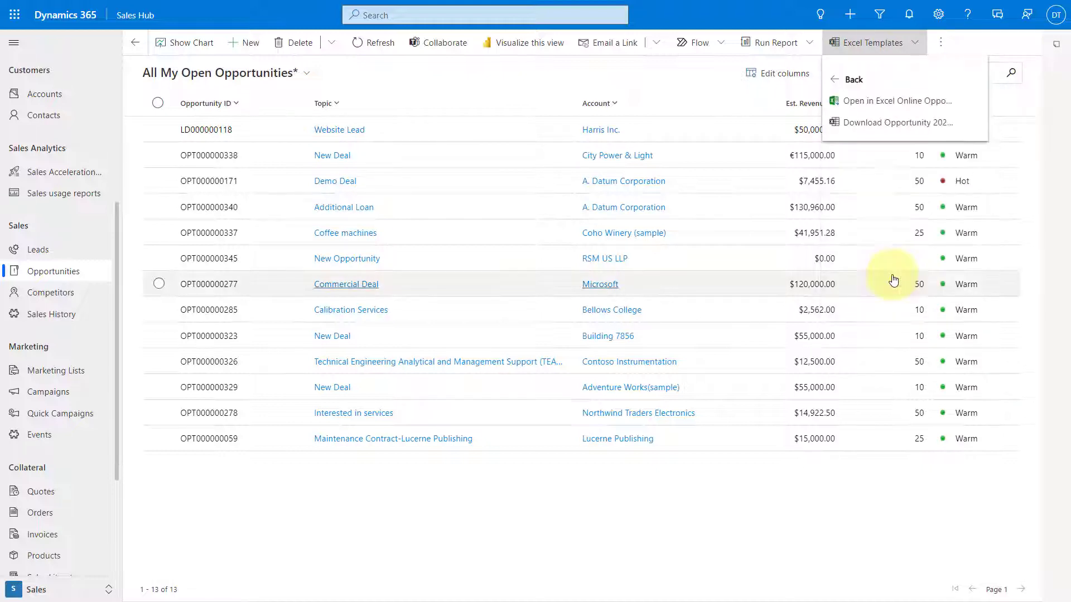
click(891, 124)
click(84, 587)
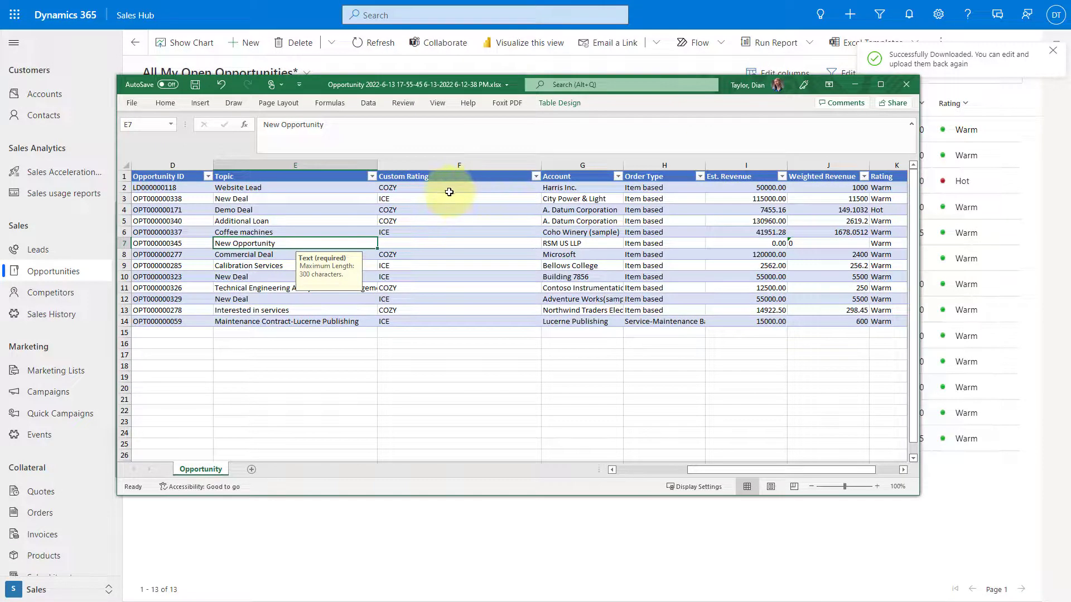
click(837, 188)
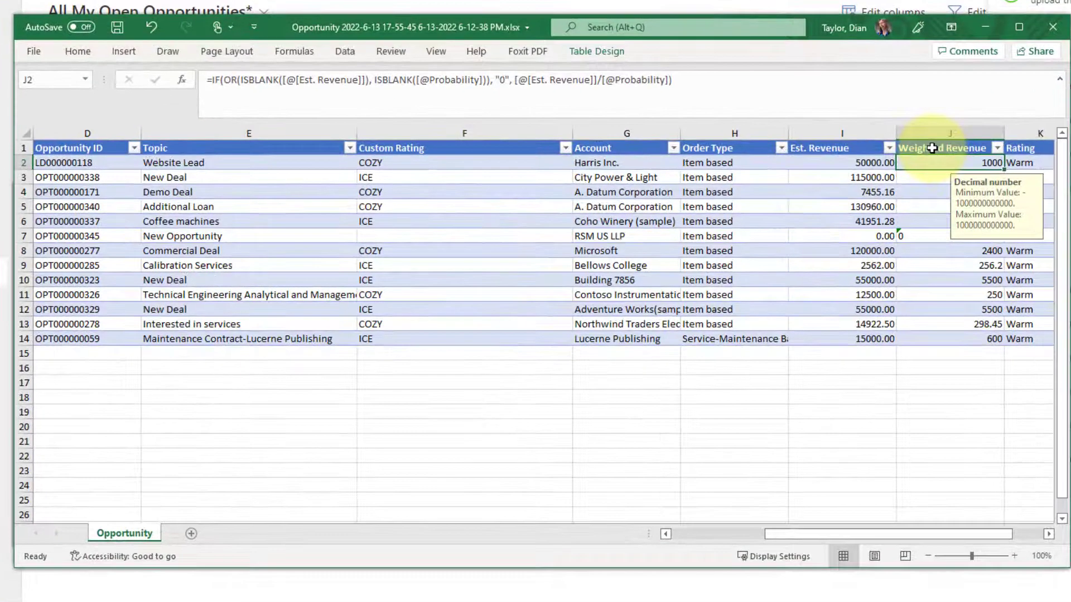
click(932, 148)
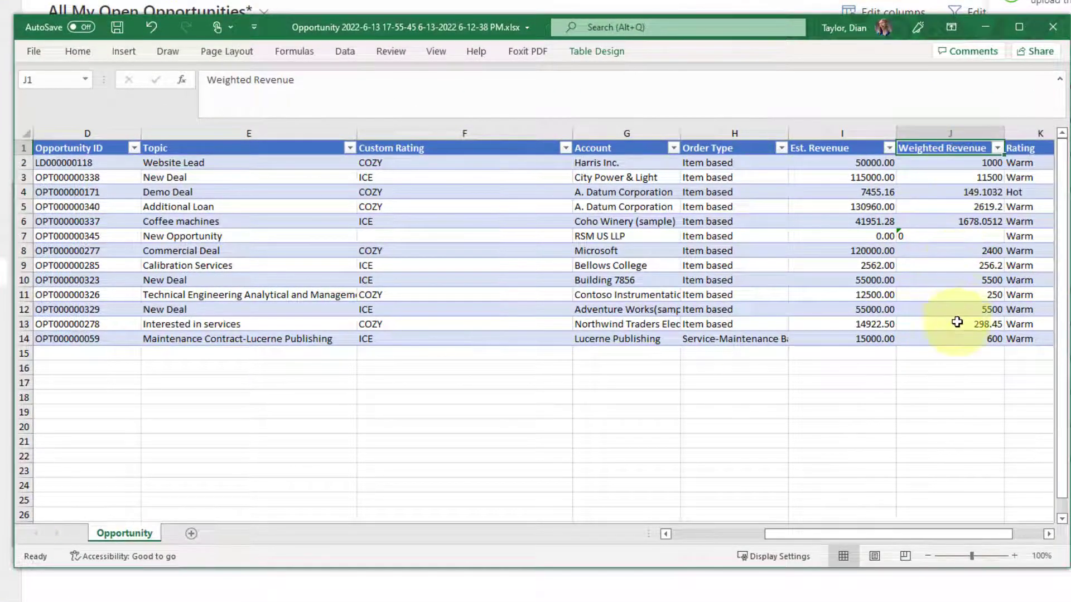